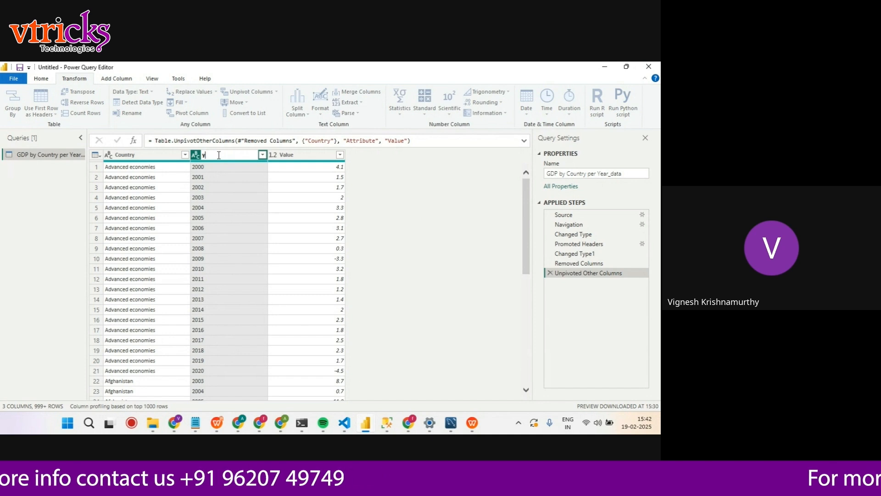
Rename the unpivoted Attribute column as Year and the Value column as Gdp
key(BackSpace)
key(BackSpace)
key(BackSpace)
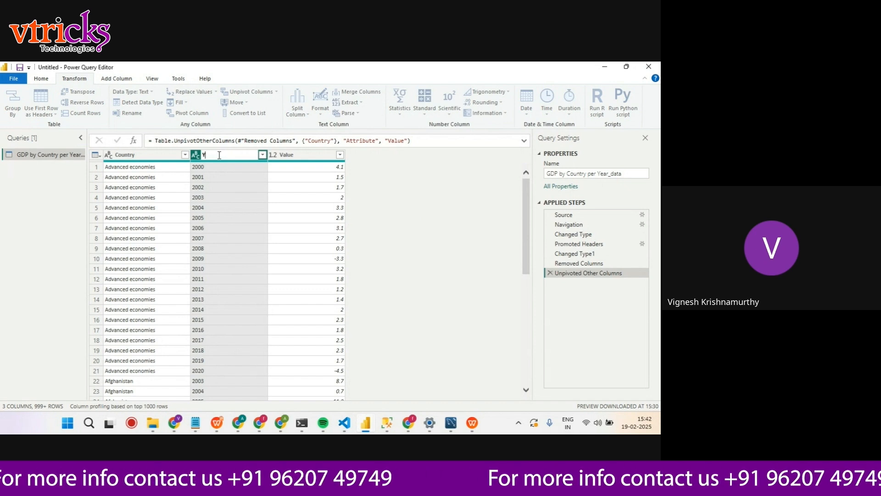
text(Year)
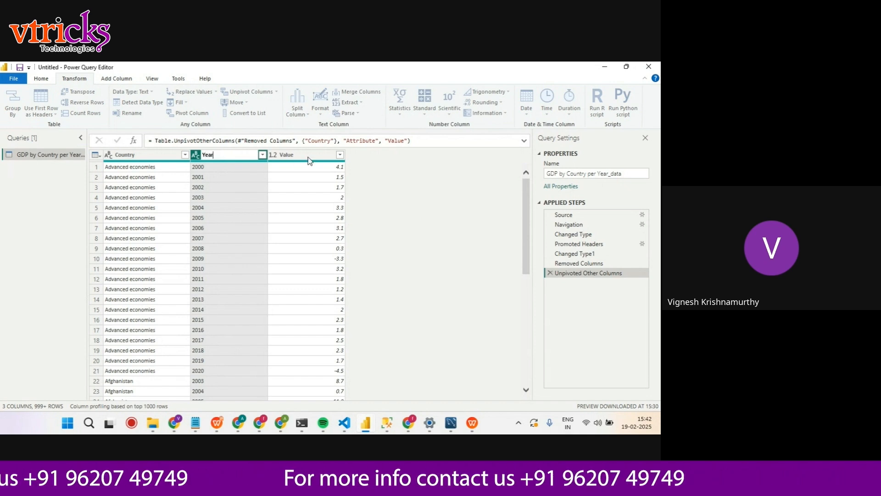
double_click(289, 156)
key(BackSpace)
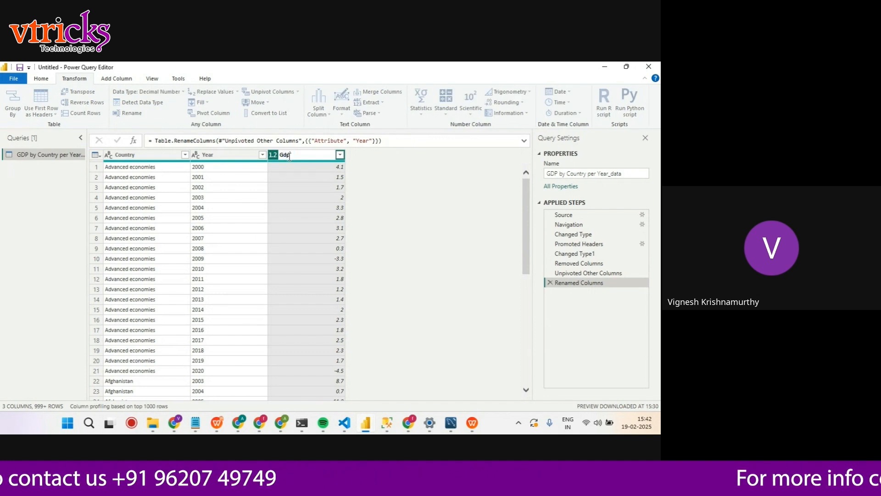
key(Return)
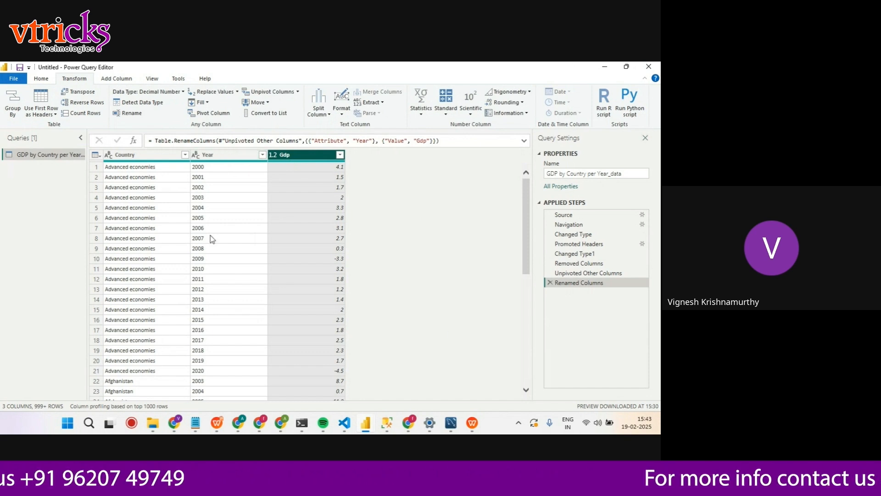
Close the query editor with the changes applied, and expand the GDP by Country per Year_data table's field list
click(42, 79)
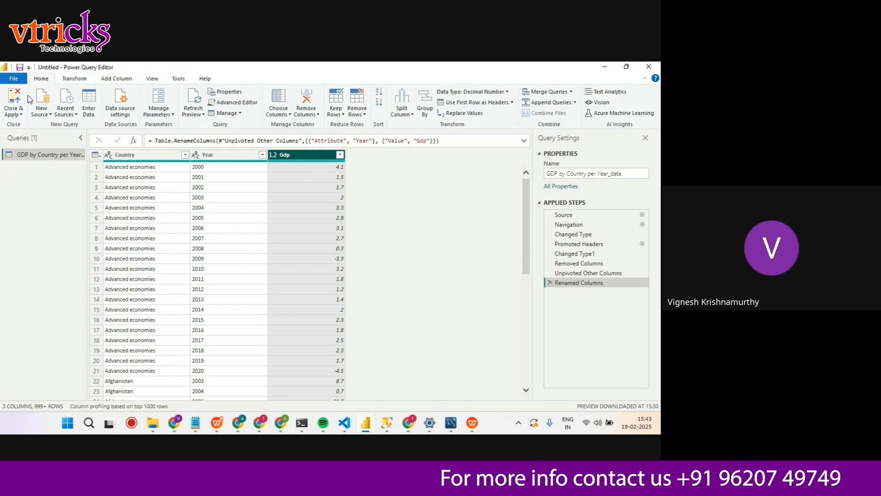
click(14, 101)
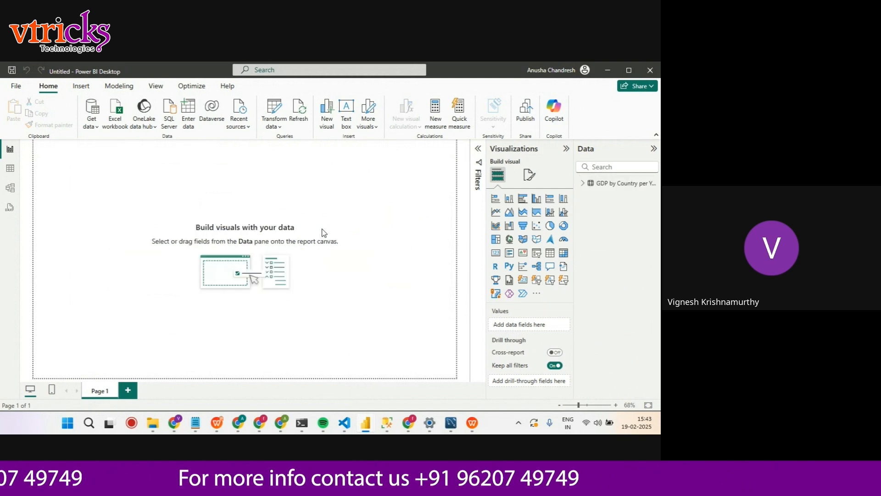
click(582, 183)
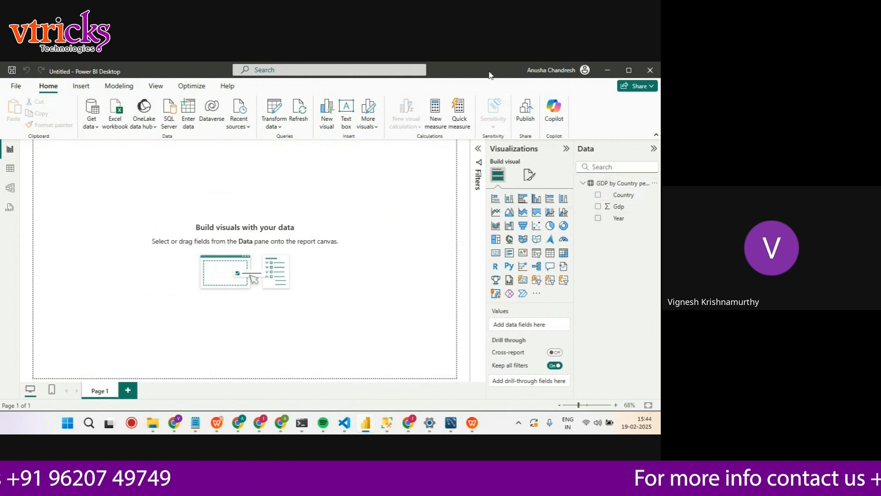
Examine the loaded table's Gdp and Year columns in the table view, and return to the report view
click(11, 170)
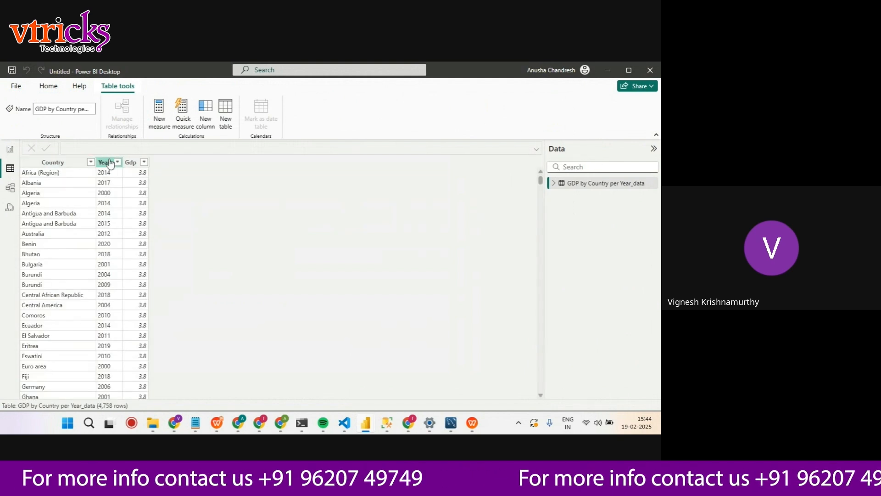
click(130, 163)
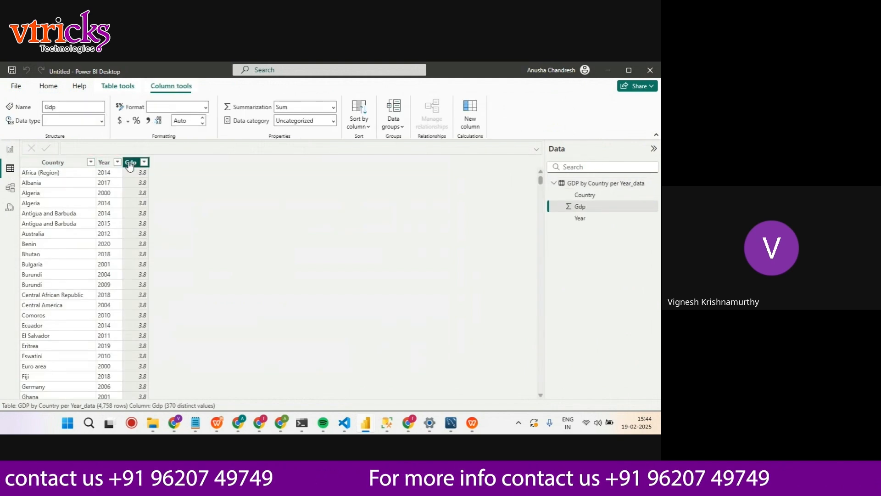
click(104, 163)
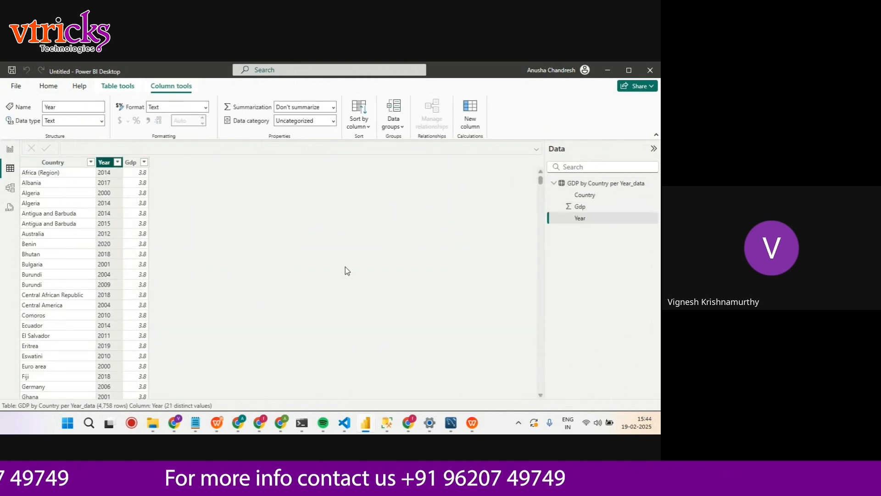
click(10, 150)
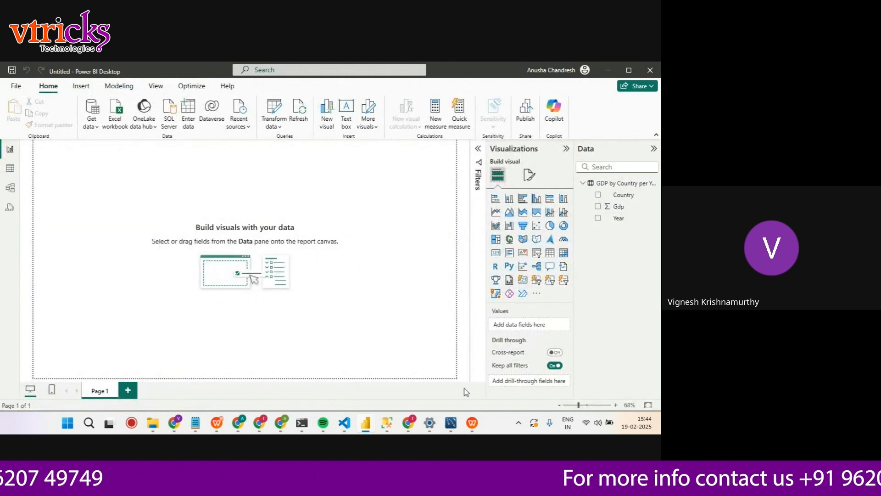
Switch to the WPS presentation, read the slide with the first GDP analysis task, and return to Power BI Desktop
click(472, 423)
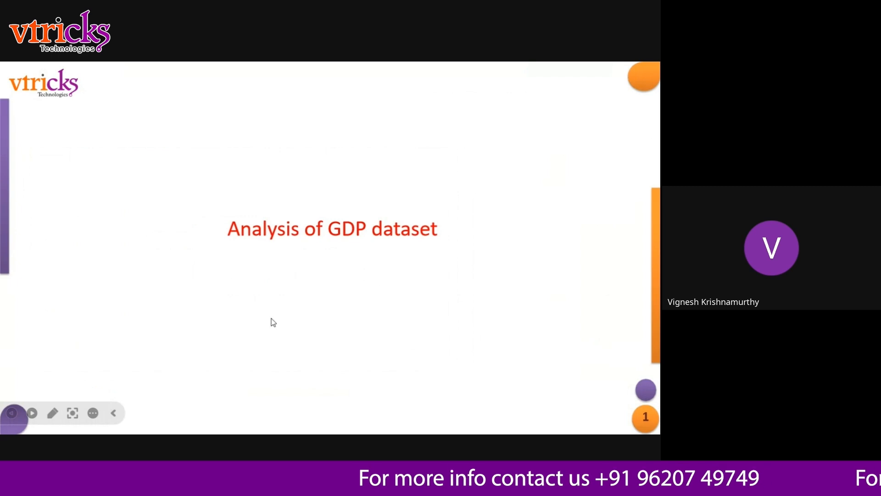
click(34, 418)
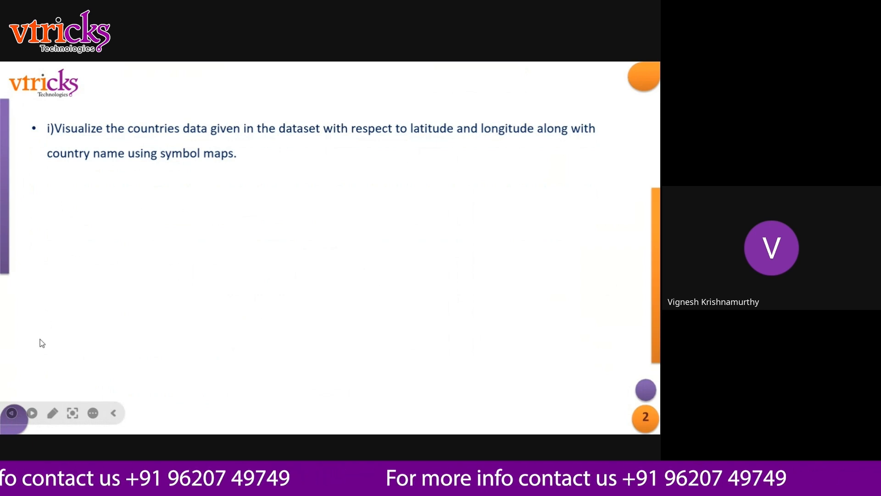
key(super+Tab)
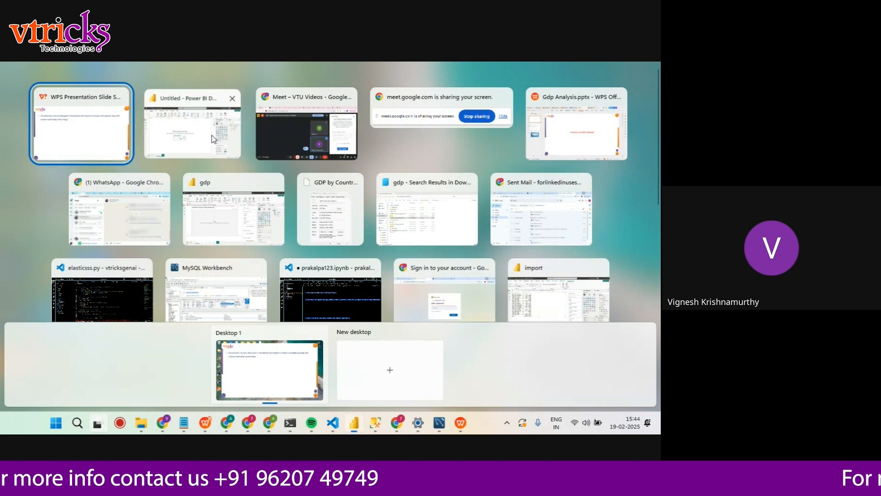
click(212, 135)
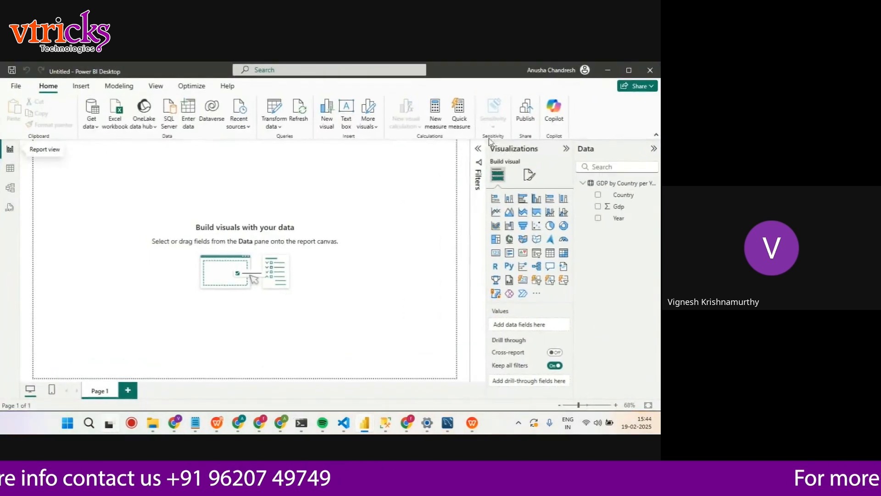
Try to build a map visual enlarged across most of the page with Country as its location
click(509, 240)
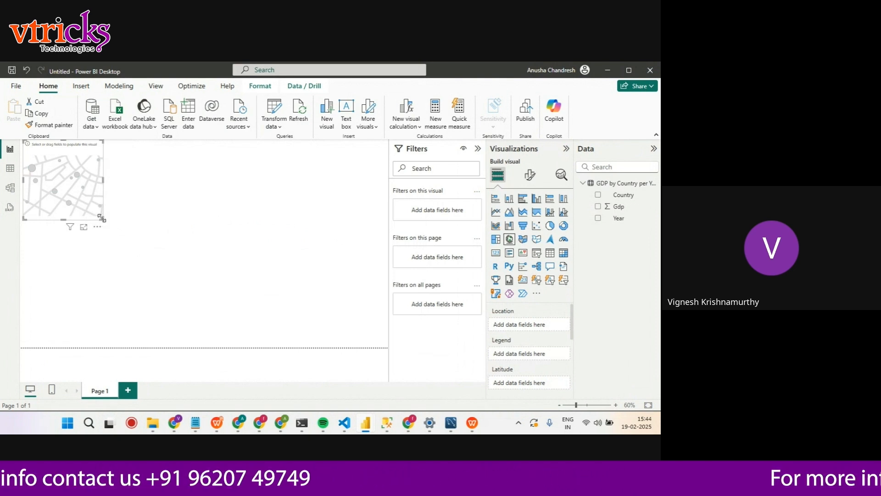
drag(110, 220, 344, 323)
drag(272, 261, 285, 278)
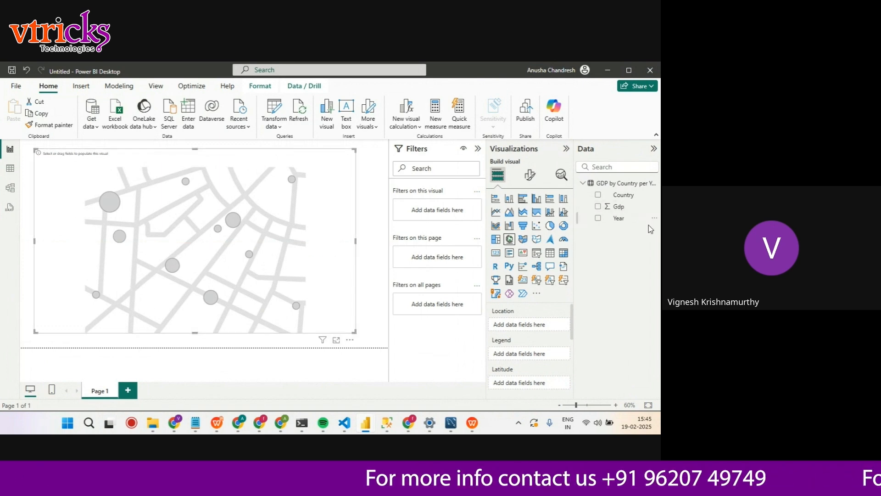
drag(626, 198, 532, 329)
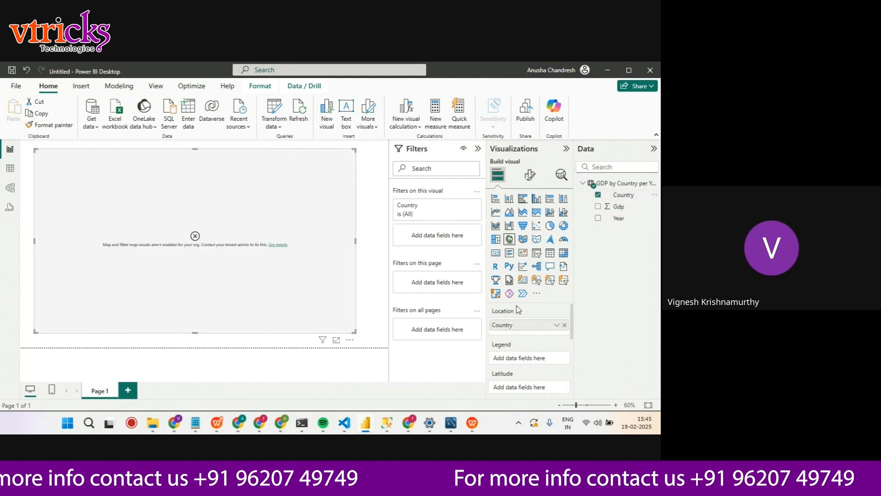
View the details of the map visual's error and sign out of the Power BI account
click(278, 244)
click(435, 259)
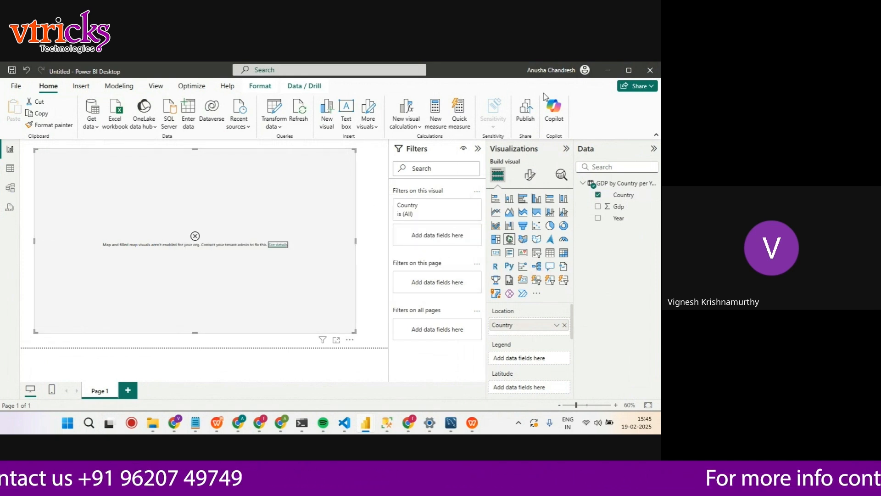
click(555, 70)
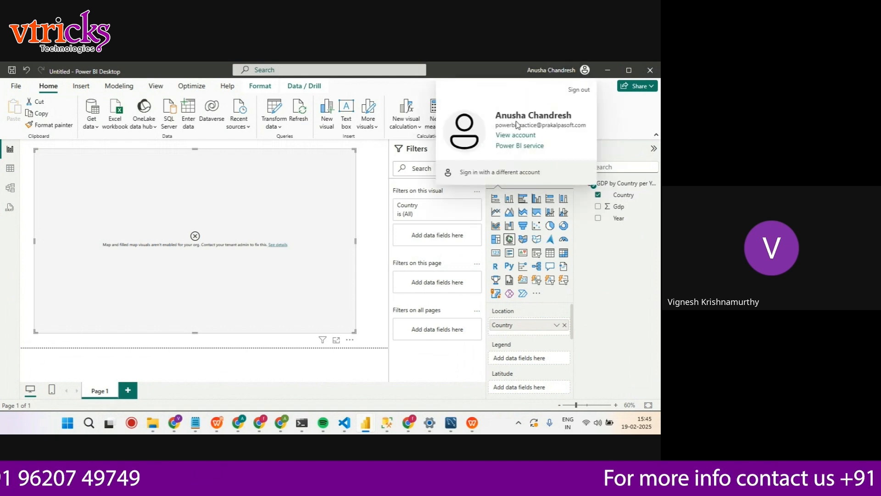
click(578, 90)
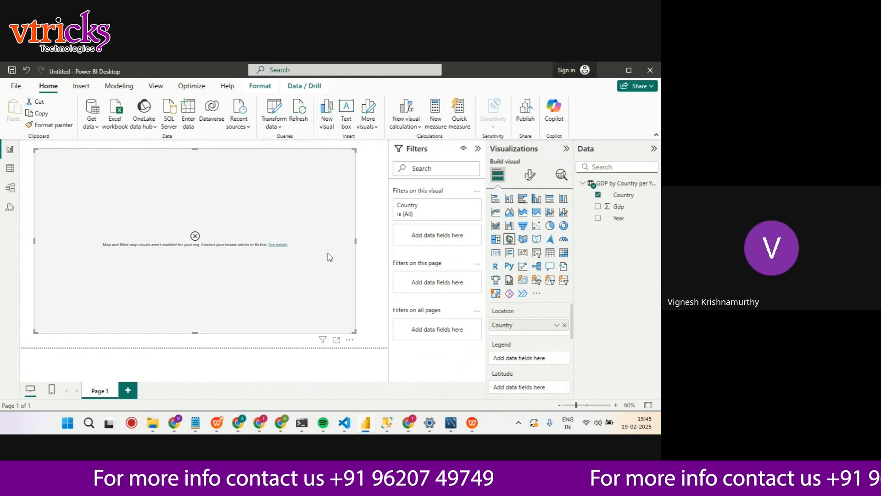
Recheck the error details of the map visual and remove the visual from the page
click(276, 244)
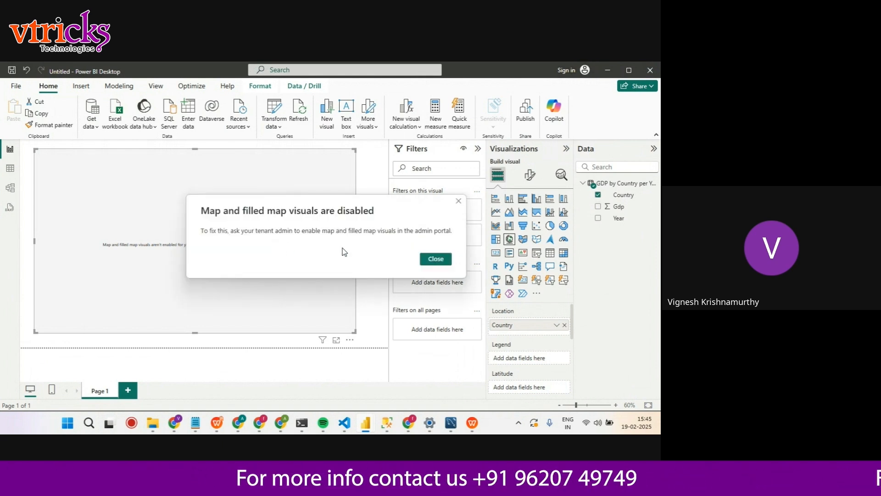
click(438, 260)
click(350, 340)
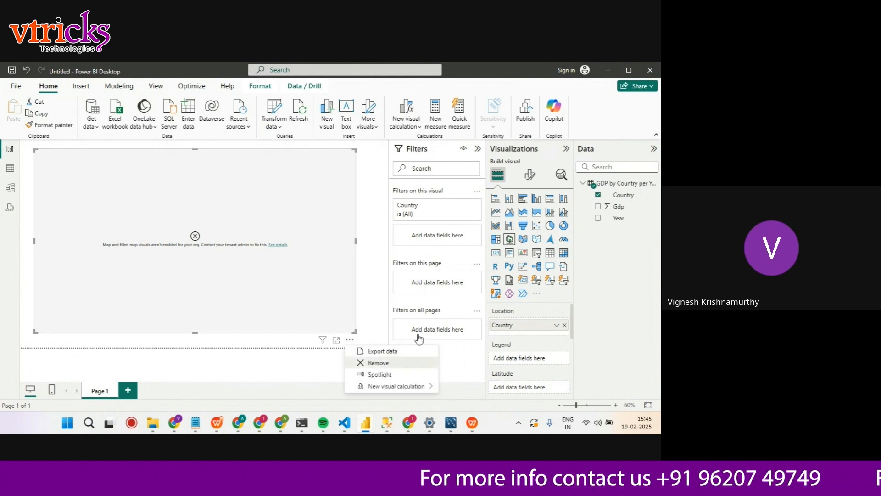
click(393, 363)
Add a new map visual enlarged across the page, with Country as the location and Gdp as the legend
click(509, 239)
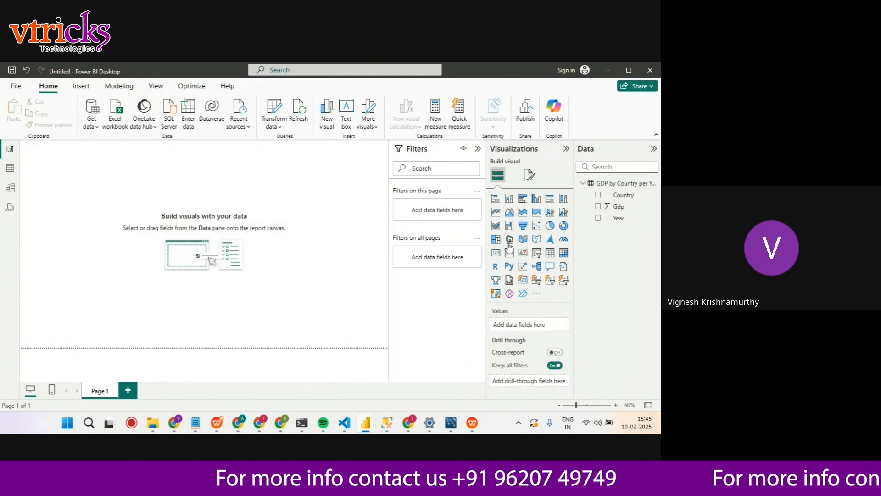
drag(102, 216, 388, 342)
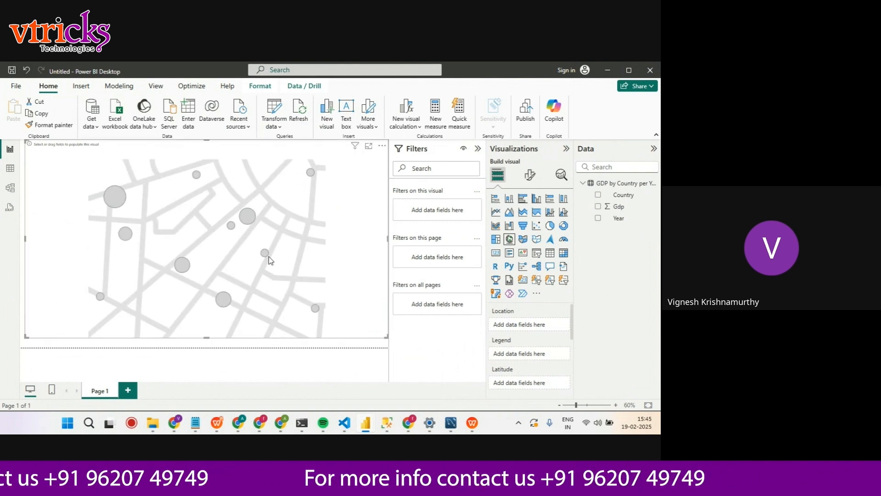
drag(624, 194, 539, 323)
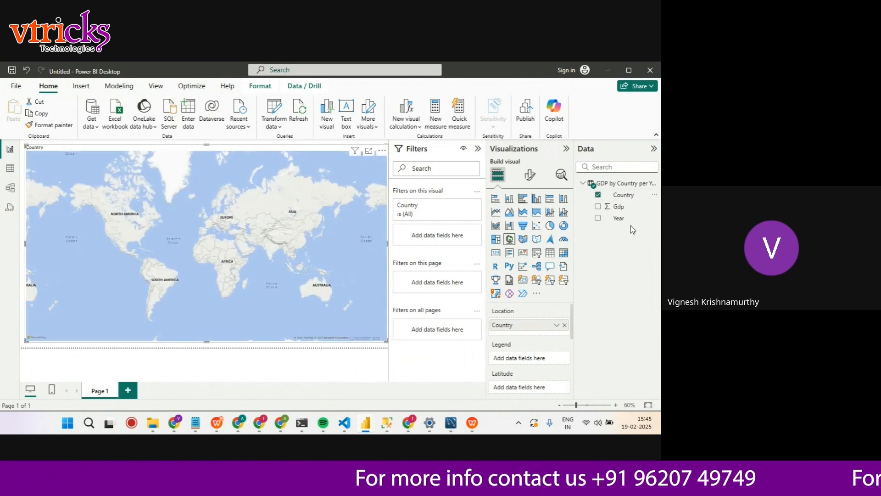
drag(618, 206, 533, 359)
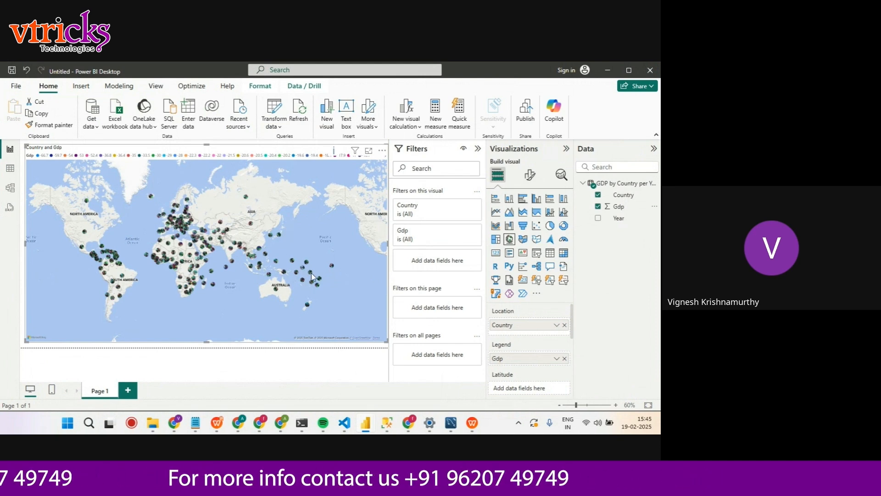
mouse_move(311, 274)
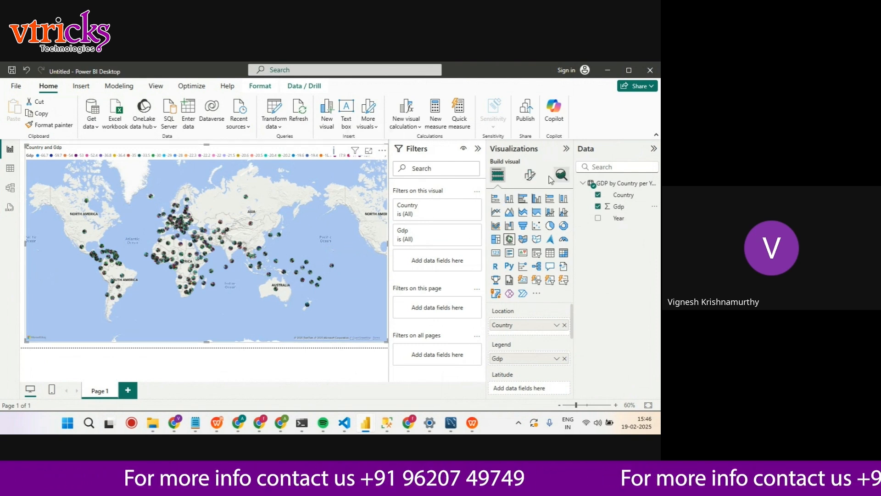
Try the Grayscale, Light and Dark map styles on the map visual and return it to the Road style
click(529, 174)
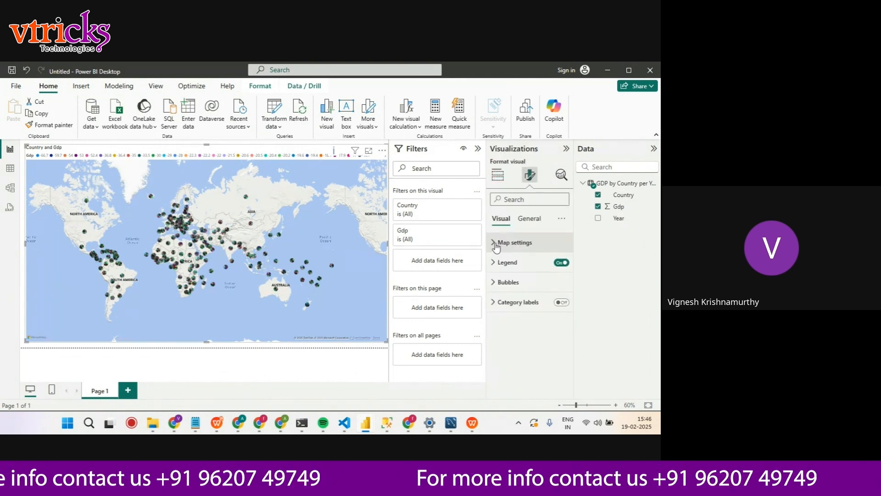
click(495, 243)
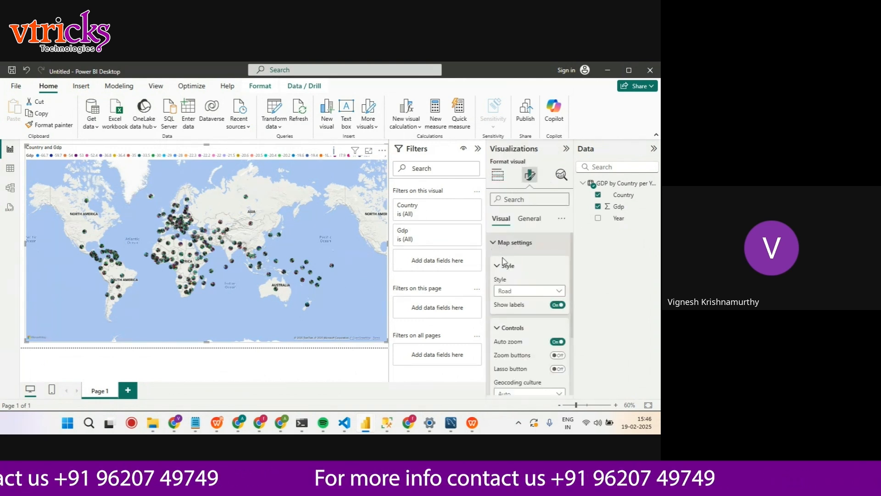
click(528, 292)
click(508, 338)
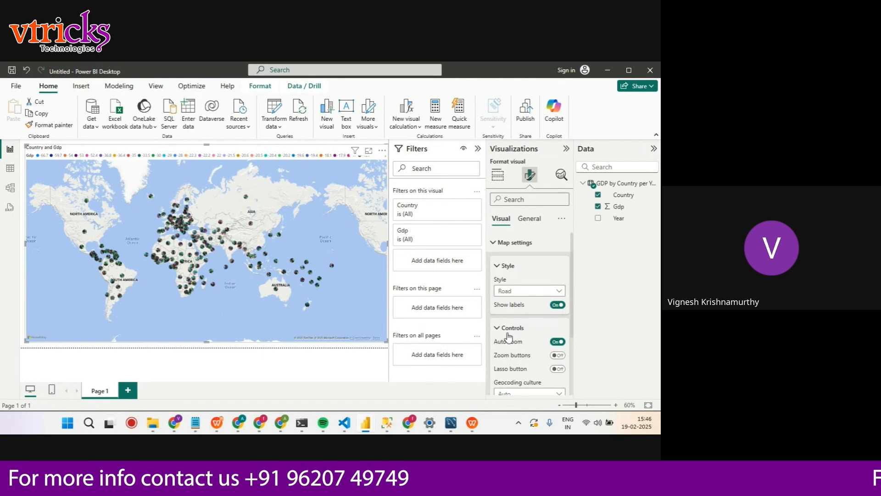
click(542, 292)
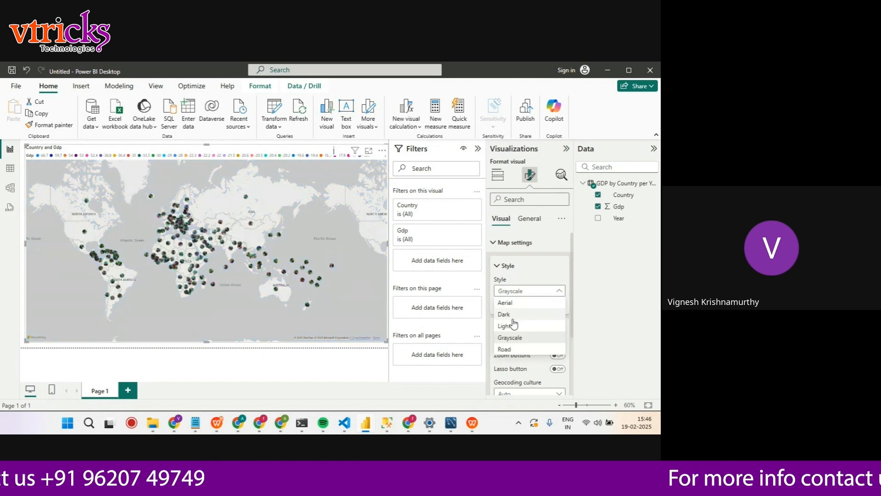
click(505, 326)
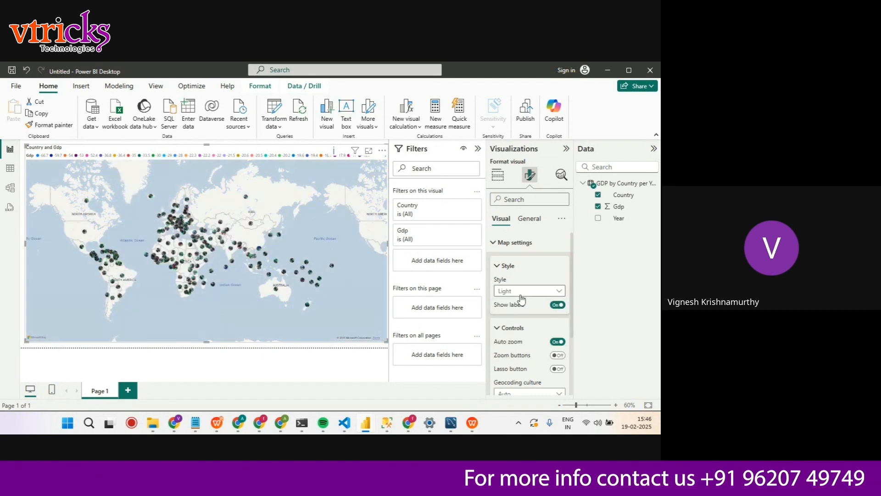
click(523, 291)
click(508, 317)
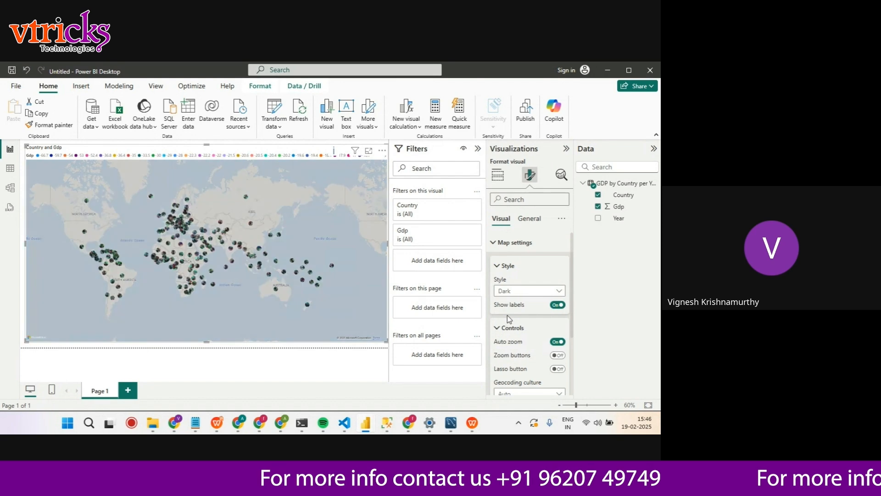
click(531, 294)
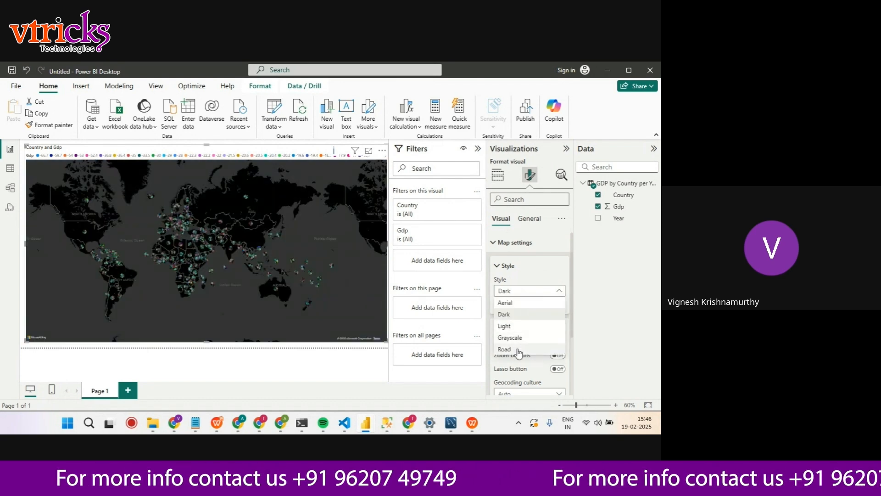
click(516, 354)
Enable the zoom buttons option for the map visual
scroll(529, 317, down, 2)
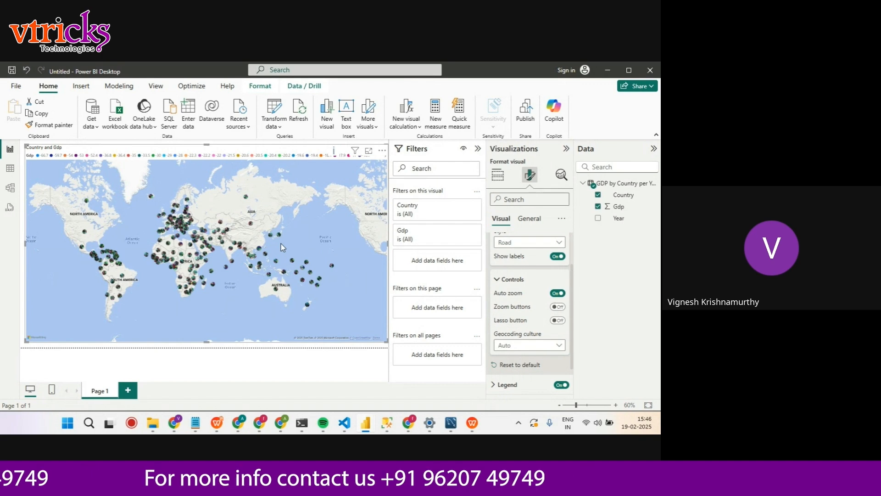
scroll(282, 248, up, 3)
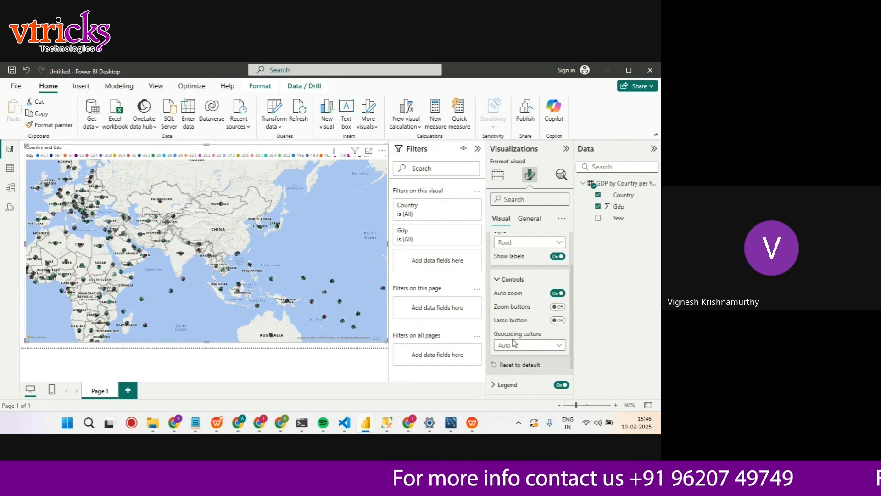
click(558, 306)
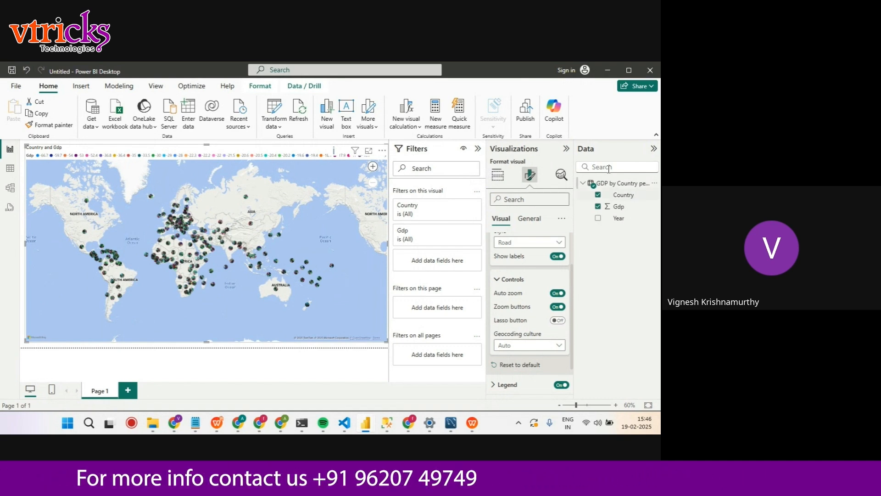
Test the map's zoom controls by zooming in closely and back out to the countries around Saudi Arabia, Yemen and Oman
click(373, 168)
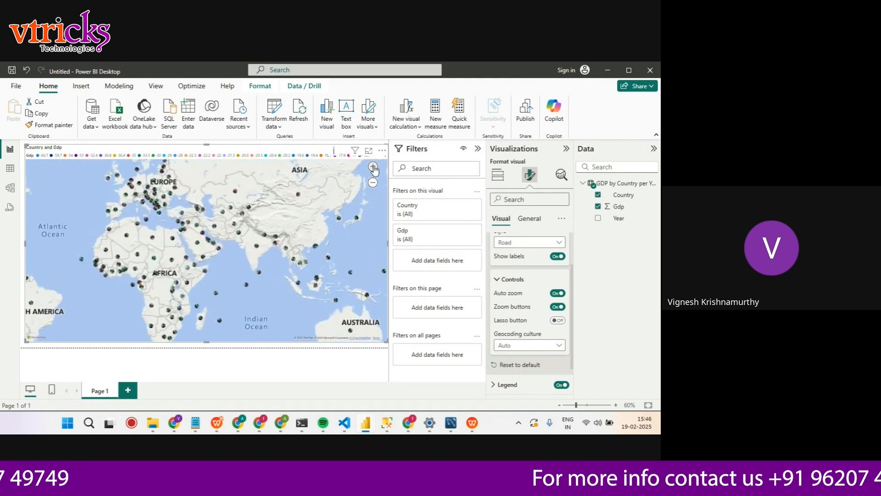
click(373, 167)
click(373, 168)
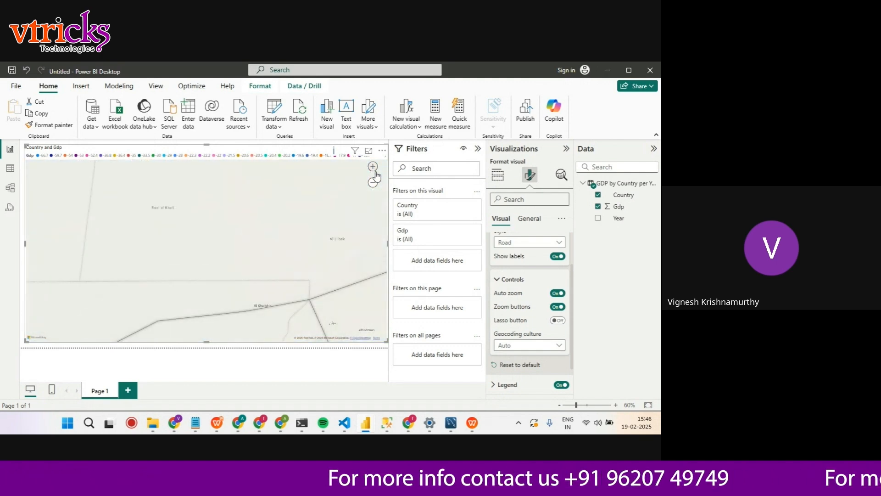
click(373, 183)
click(373, 182)
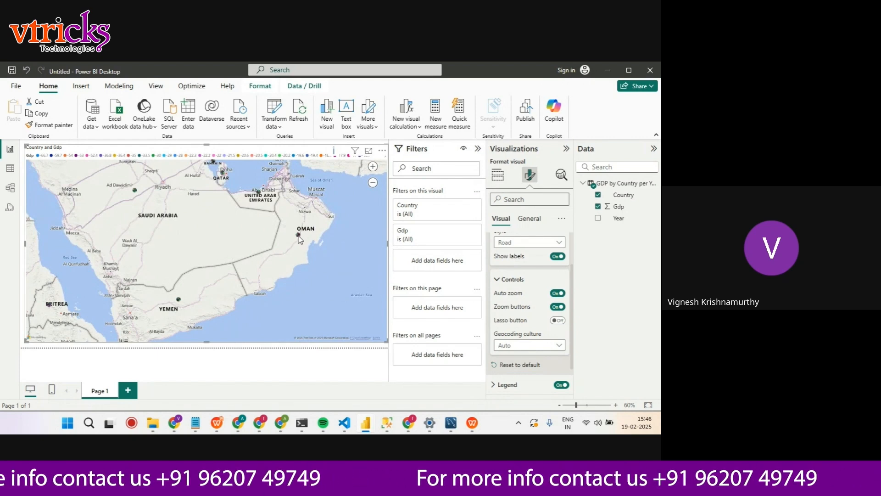
mouse_move(299, 239)
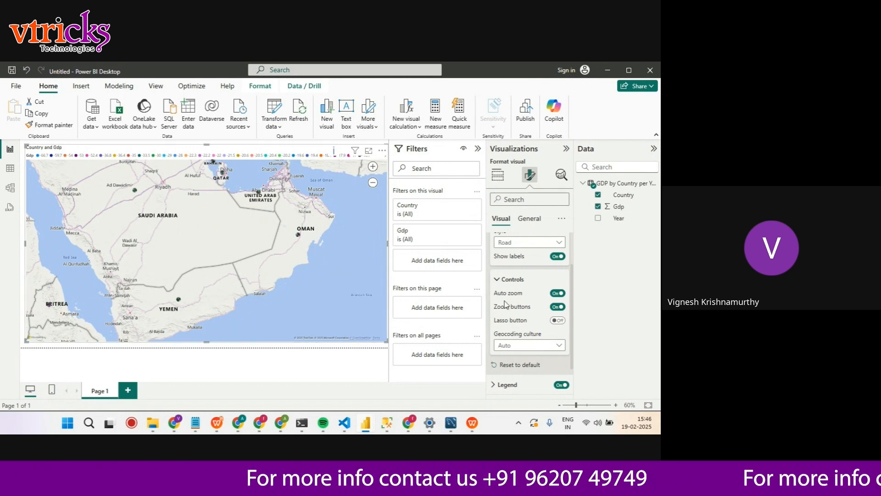
scroll(537, 255, up, 2)
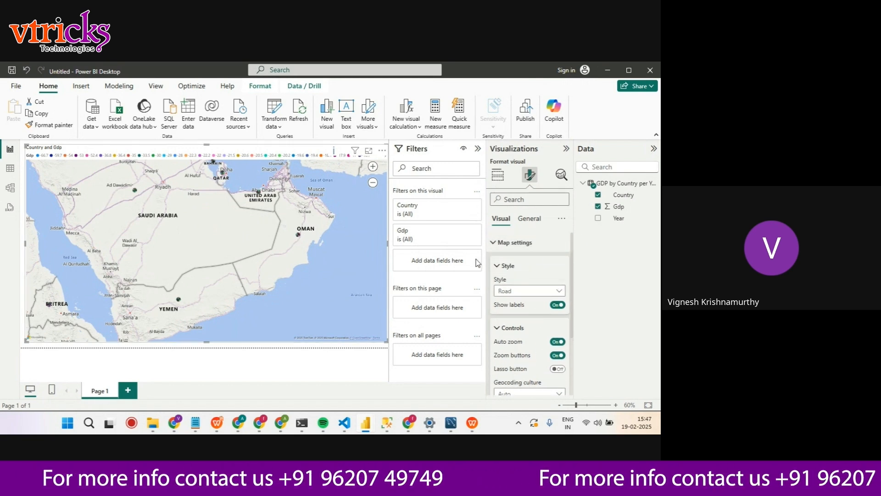
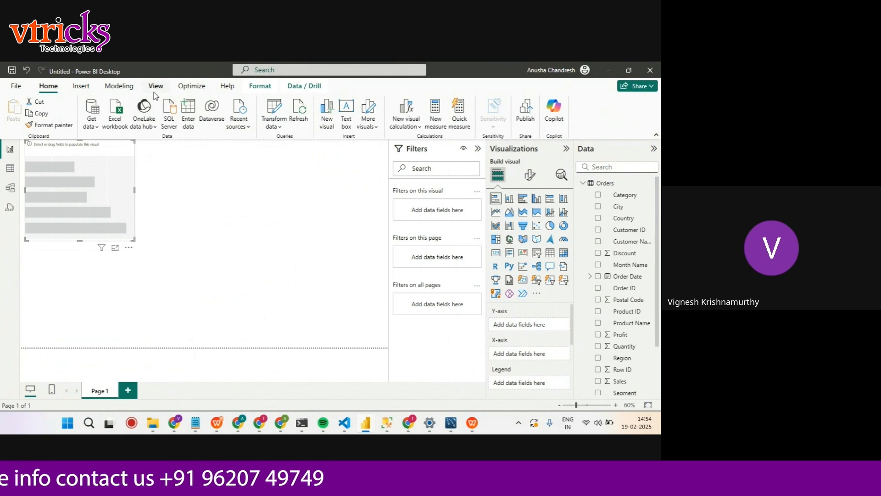
Try the Innovate and Tidal report themes on the page
click(156, 86)
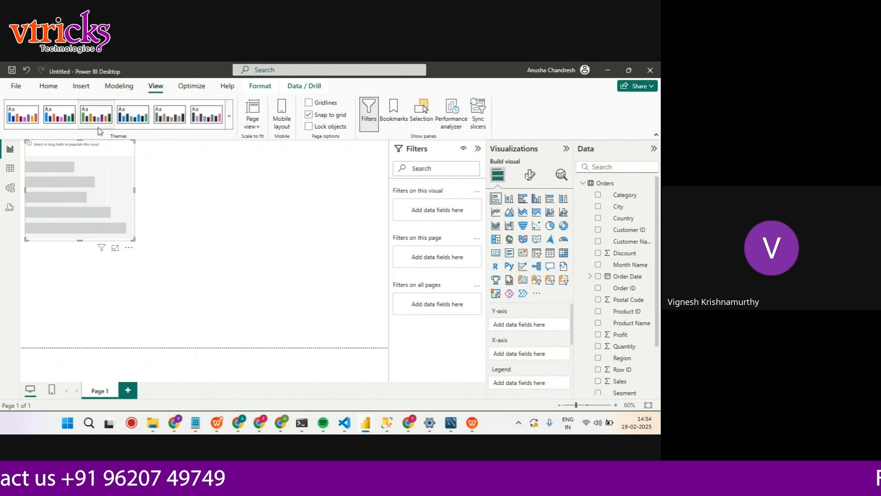
click(229, 116)
scroll(127, 281, down, 4)
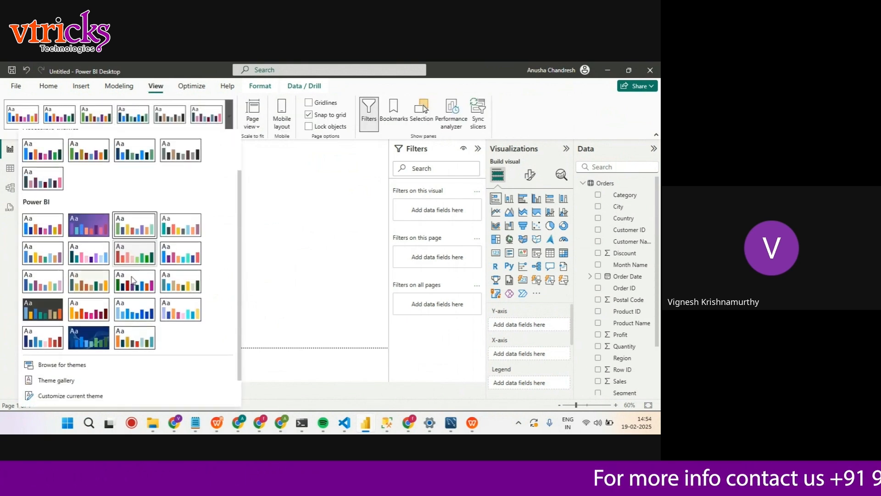
click(40, 274)
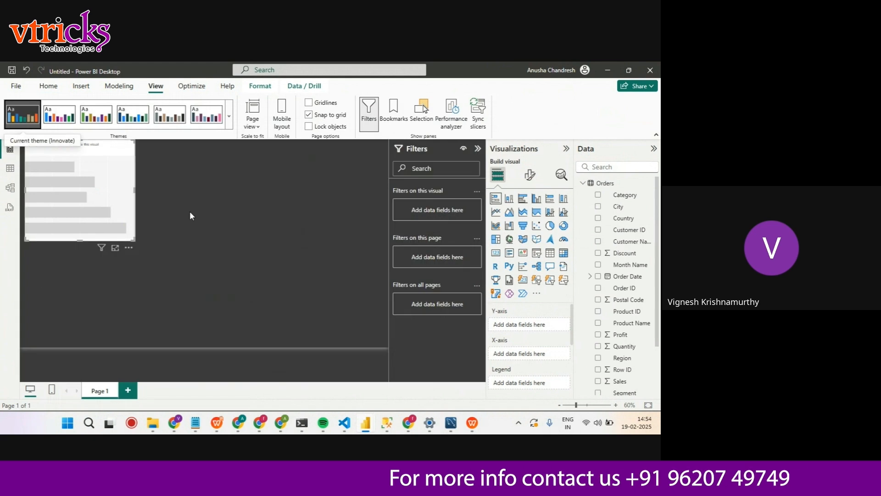
click(229, 116)
scroll(74, 250, down, 2)
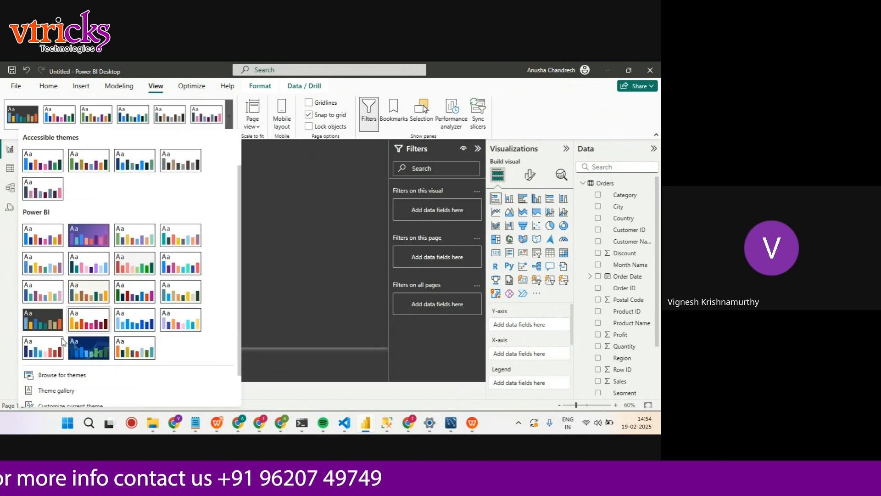
click(89, 348)
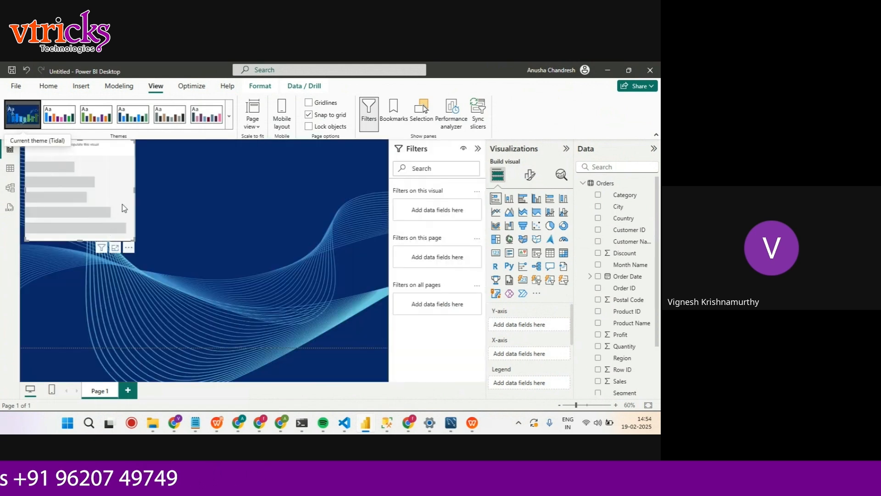
click(229, 116)
scroll(149, 254, down, 2)
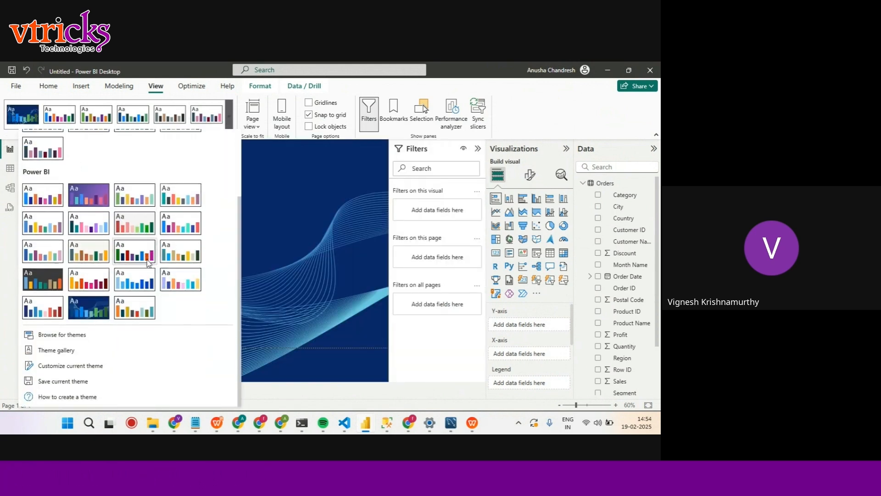
click(62, 336)
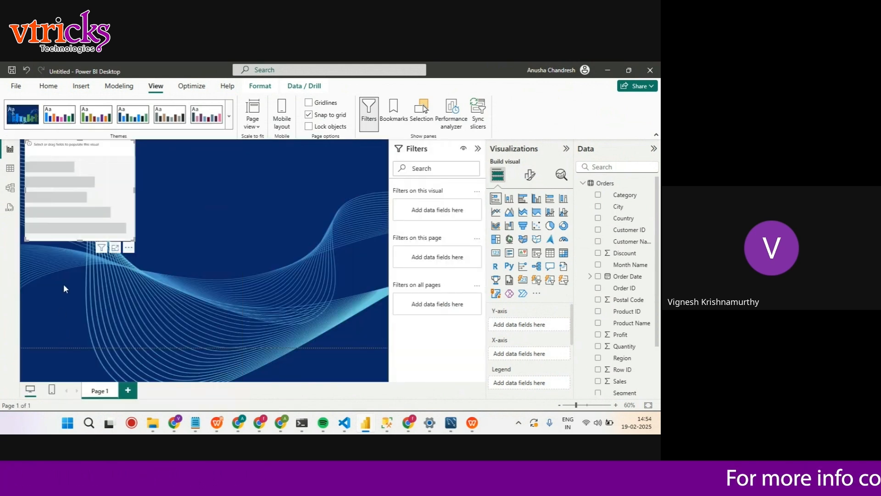
click(317, 69)
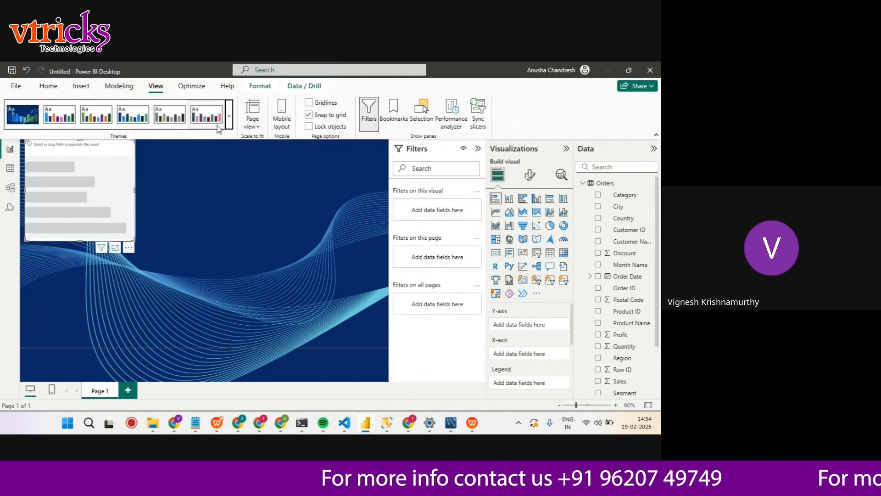
Open the online Themes Gallery and look through the recently posted themes, including the Marketing Campaign Analysis Template
click(229, 116)
scroll(114, 276, down, 5)
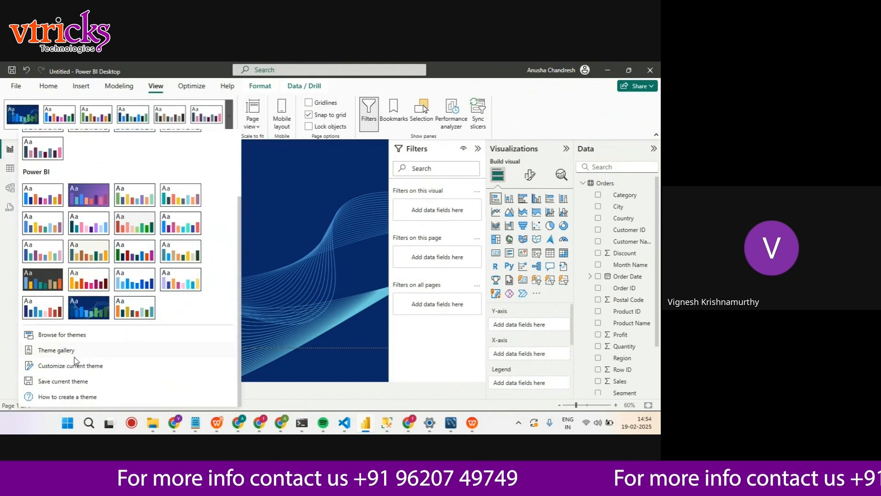
click(61, 349)
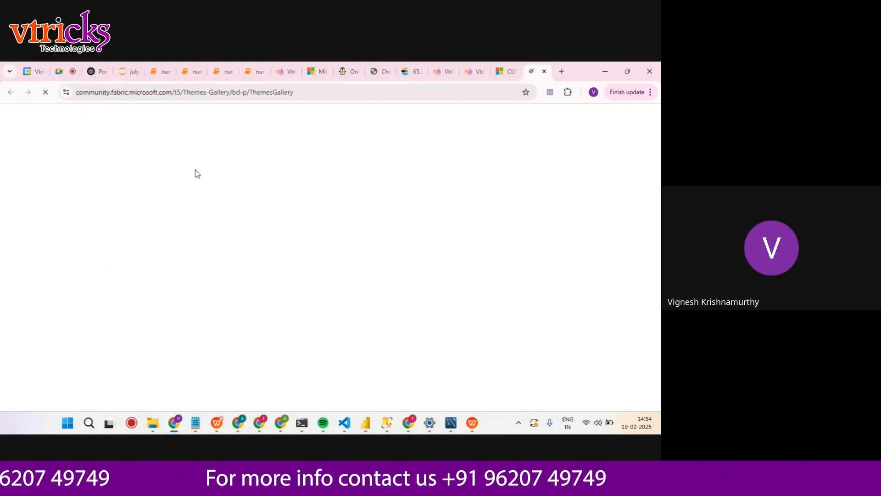
scroll(266, 249, down, 10)
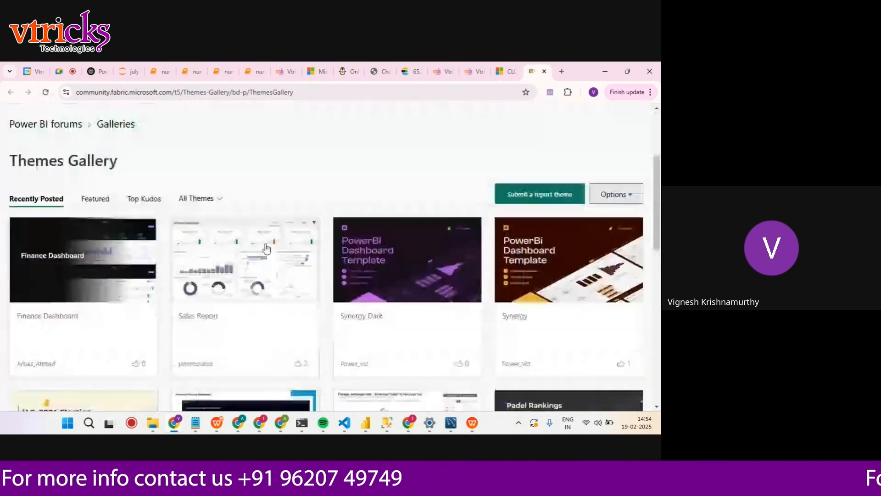
scroll(267, 249, down, 5)
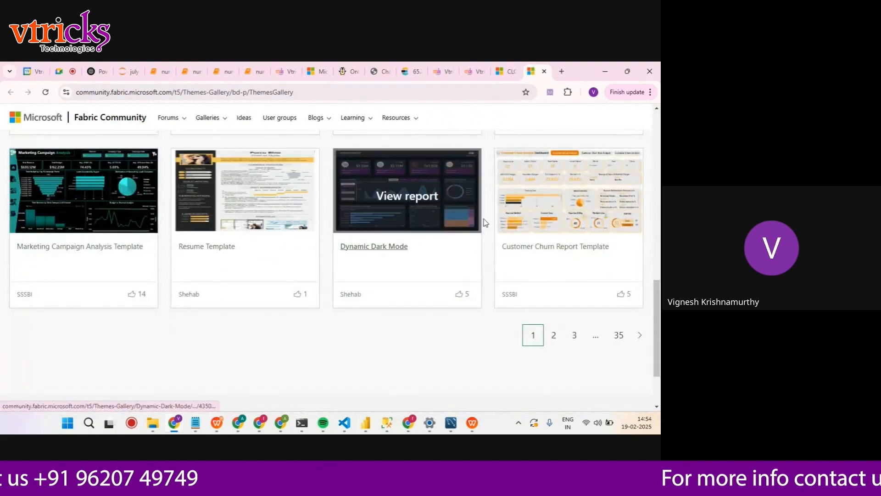
mouse_move(565, 203)
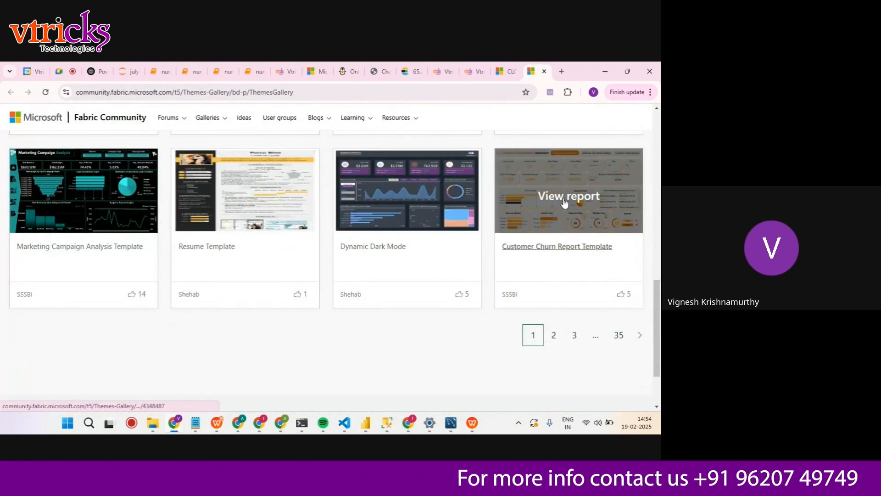
click(106, 216)
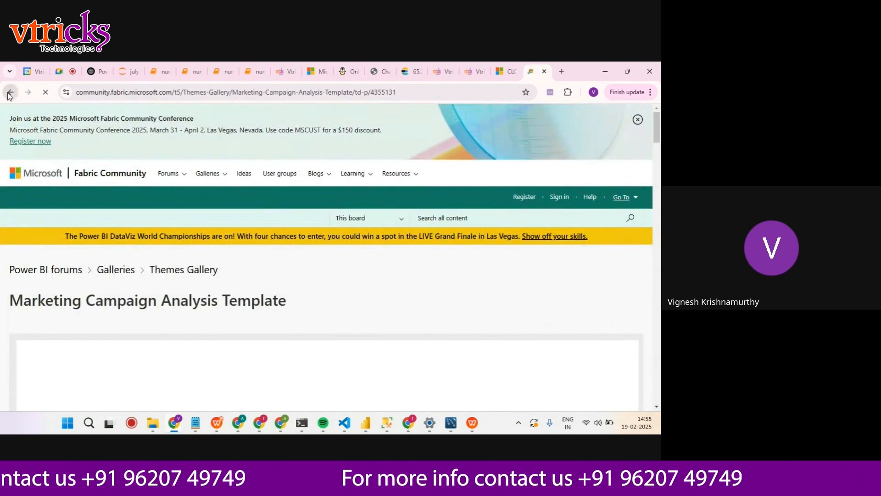
key(alt+Left)
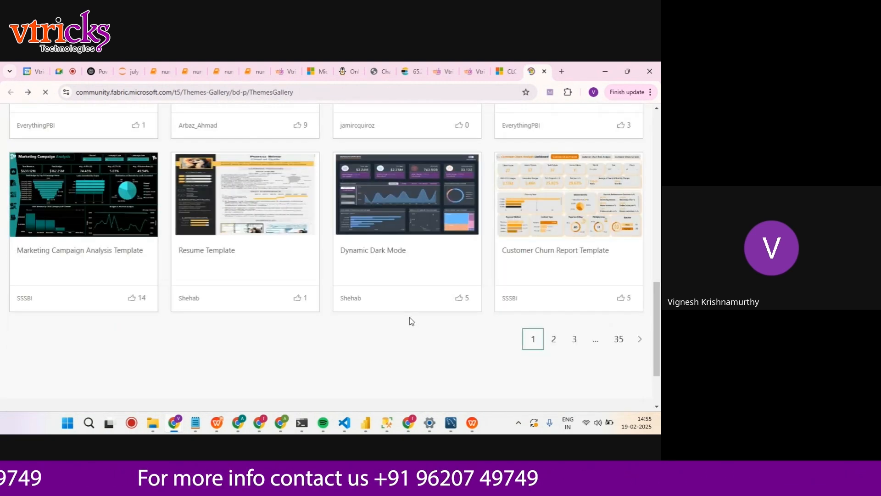
Download the Theme.json file of the Dynamic Dark Mode theme from the gallery
click(385, 183)
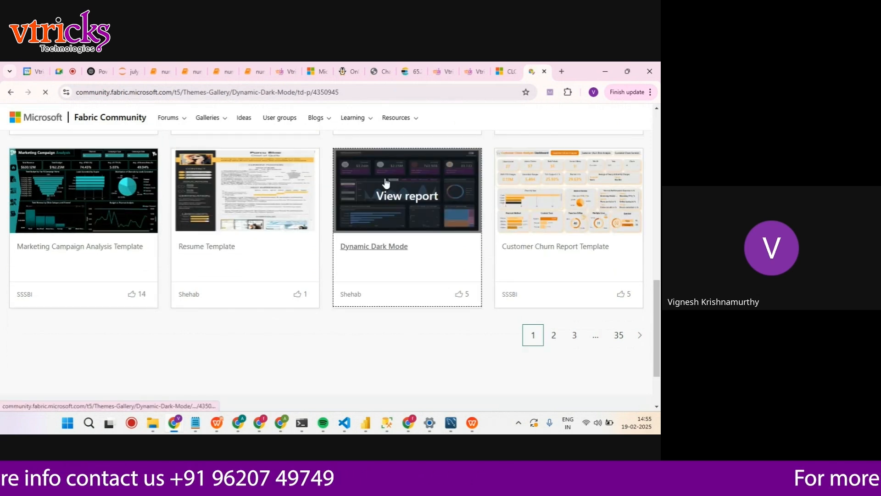
scroll(284, 313, down, 2)
scroll(284, 316, down, 2)
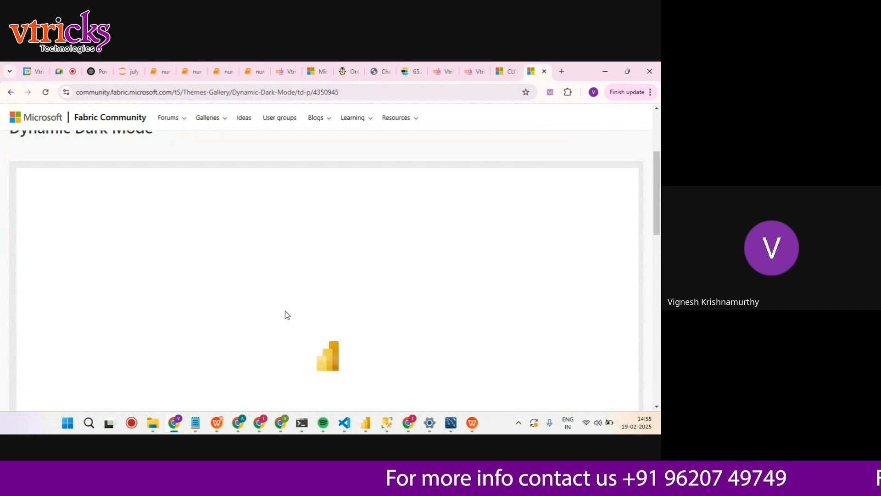
scroll(300, 274, down, 3)
scroll(301, 273, down, 4)
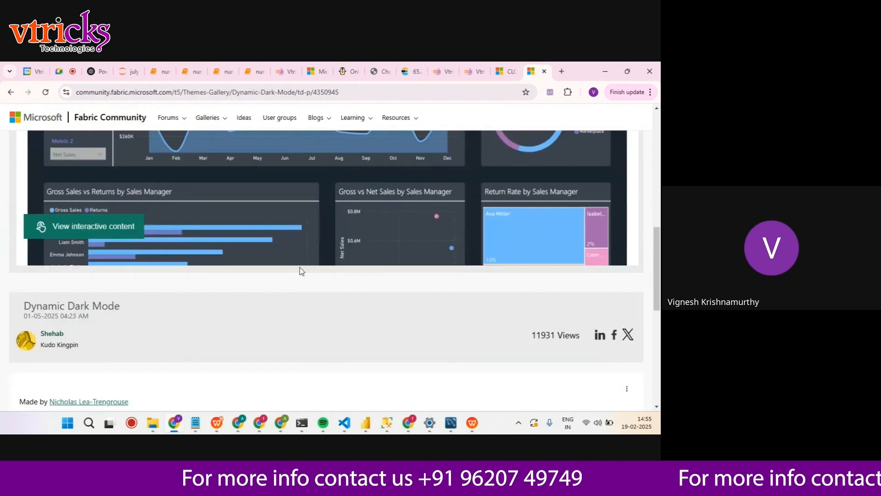
scroll(439, 318, down, 5)
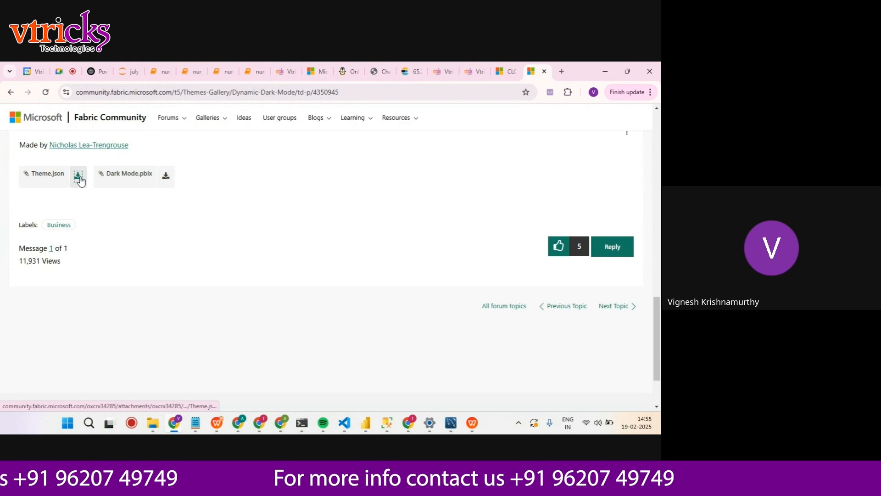
click(78, 178)
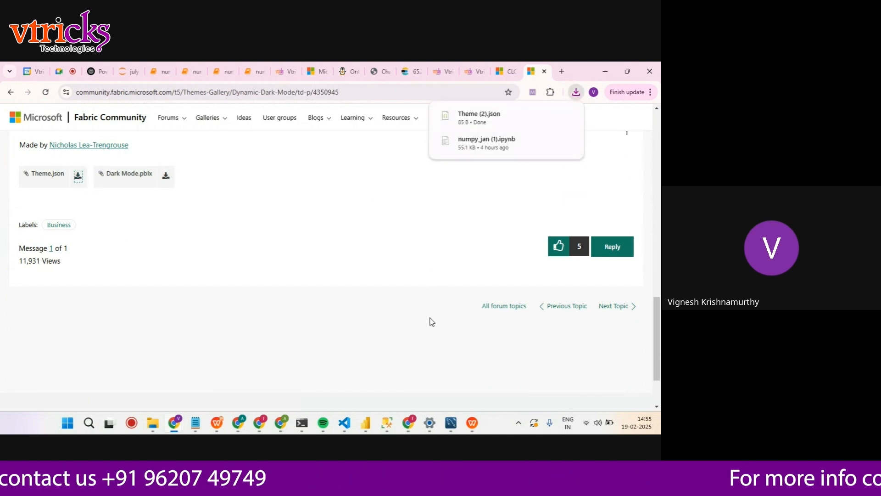
Switch back to the untitled Power BI report and import the downloaded Theme (2) JSON file as its report theme
mouse_move(367, 430)
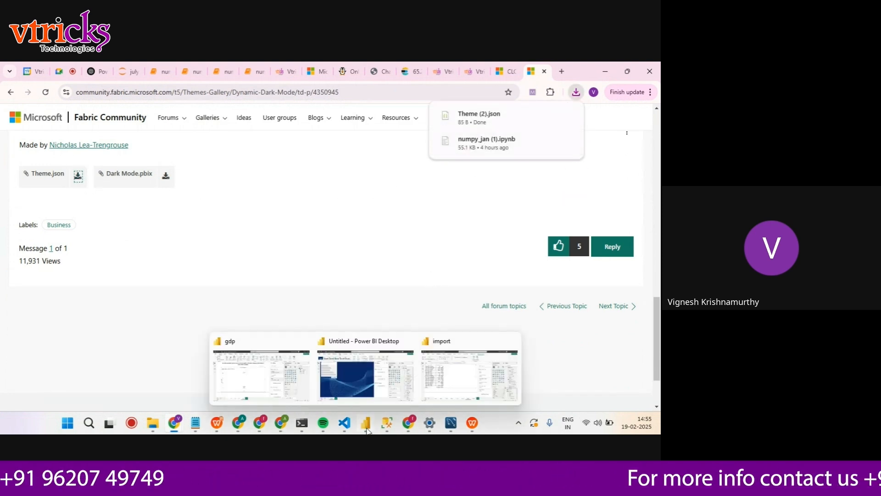
click(340, 360)
scroll(120, 272, down, 3)
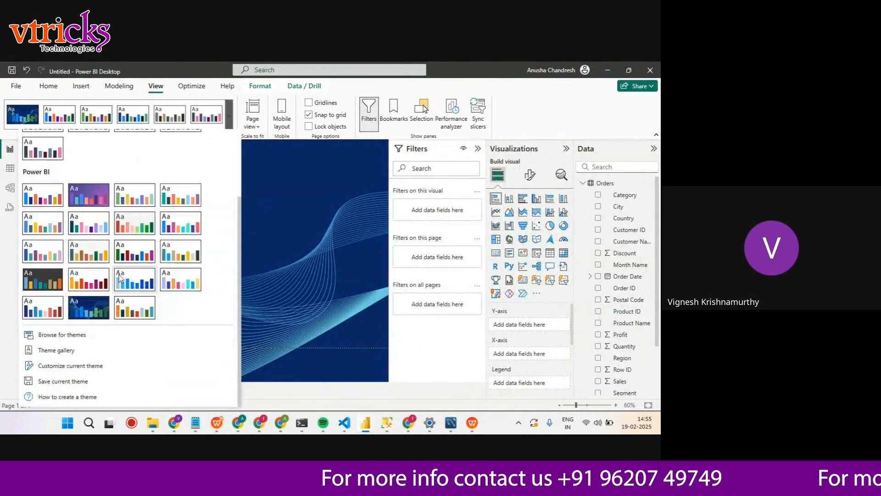
click(72, 332)
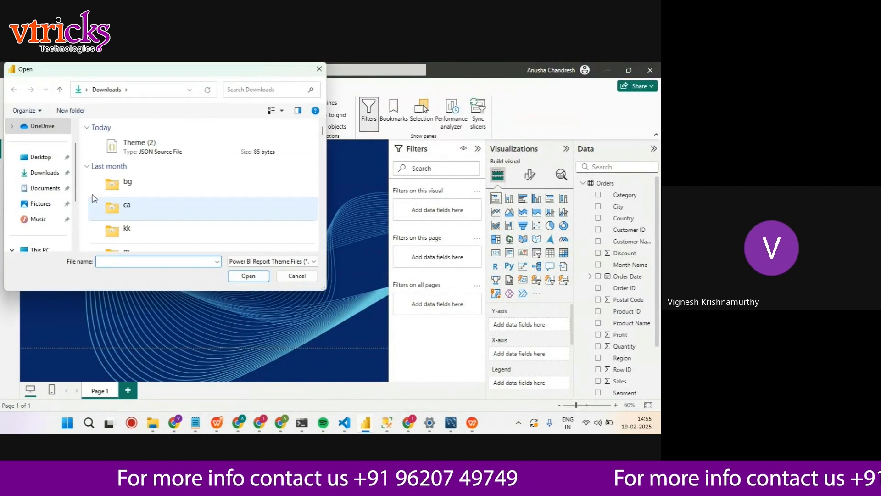
click(174, 146)
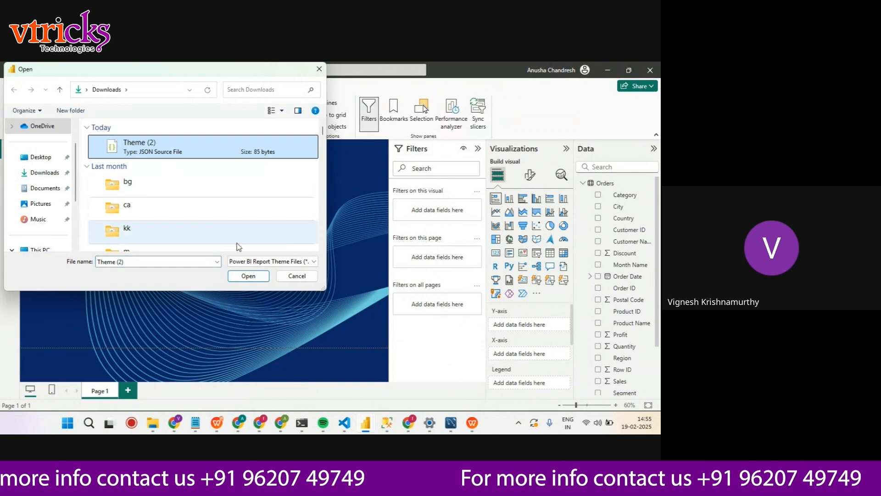
click(248, 276)
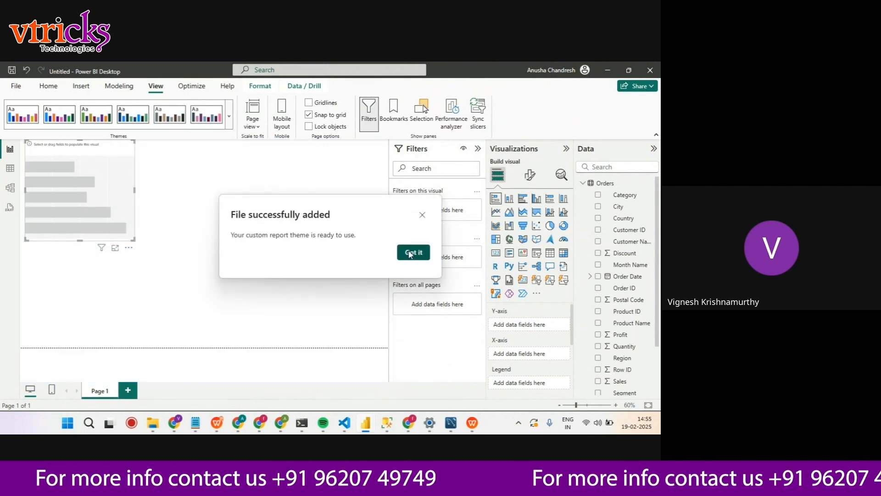
click(413, 252)
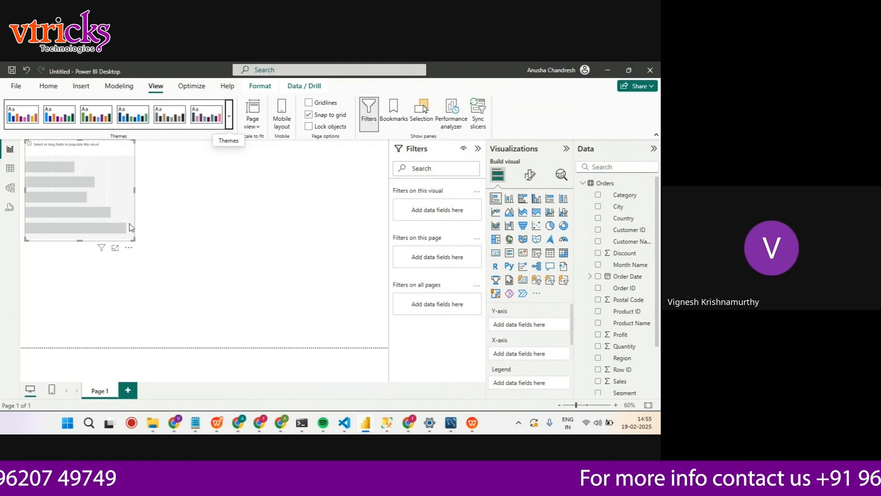
Add an empty line chart visual directly below the bar chart placeholder on Page 1
click(94, 307)
drag(495, 212, 43, 293)
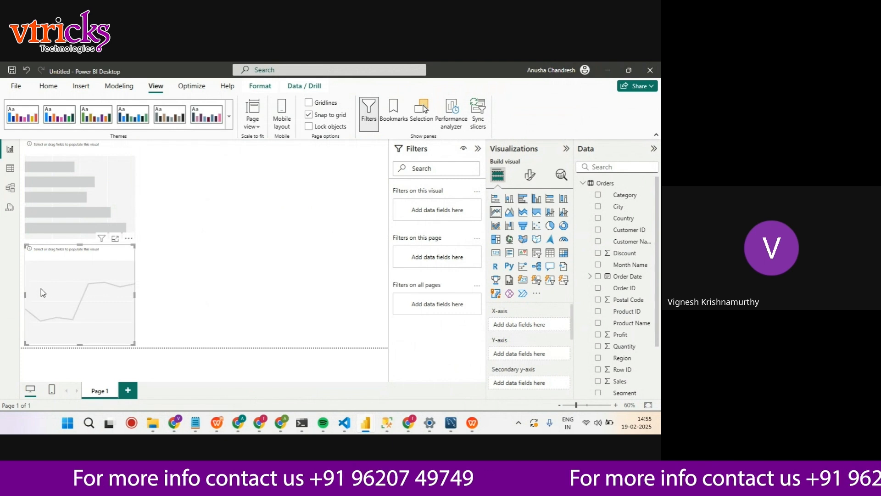
Fill the stacked bar chart with Category on the Y-axis and Sales on the X-axis
click(73, 205)
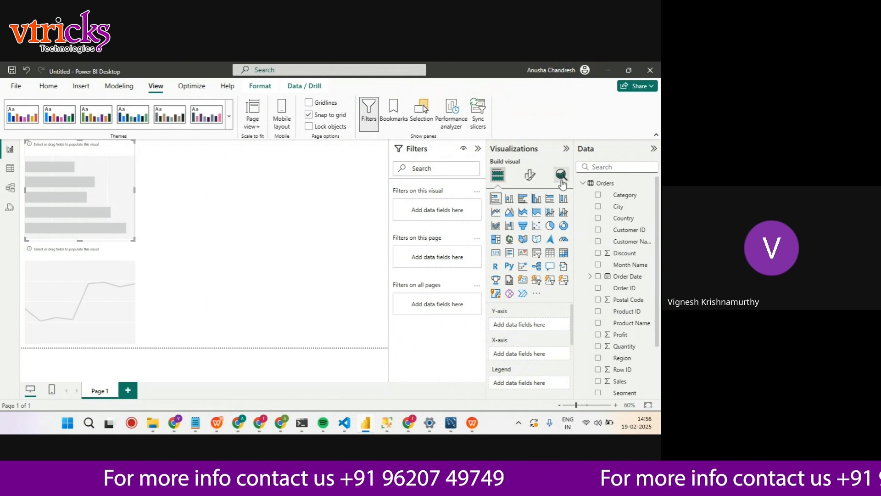
scroll(625, 349, down, 3)
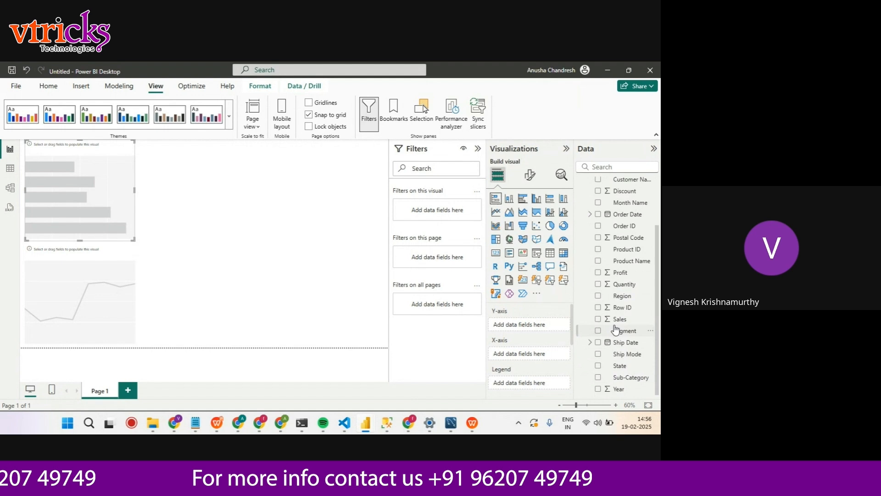
scroll(618, 327, up, 3)
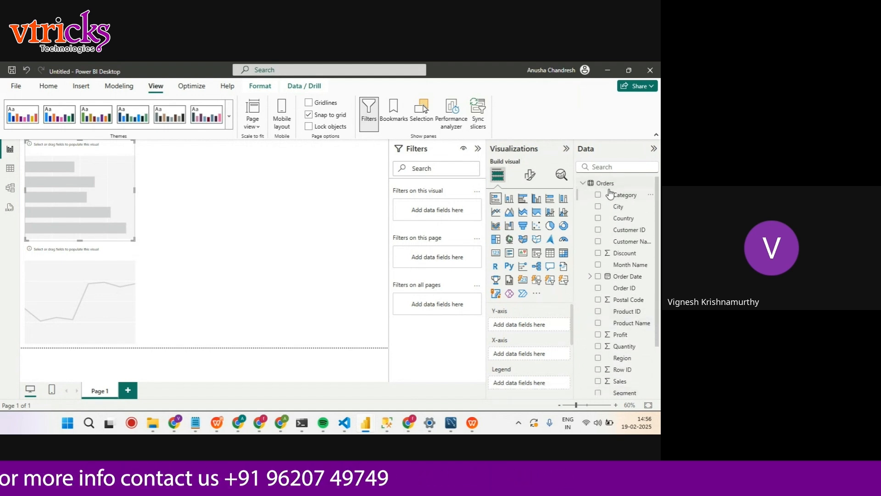
drag(615, 198, 526, 328)
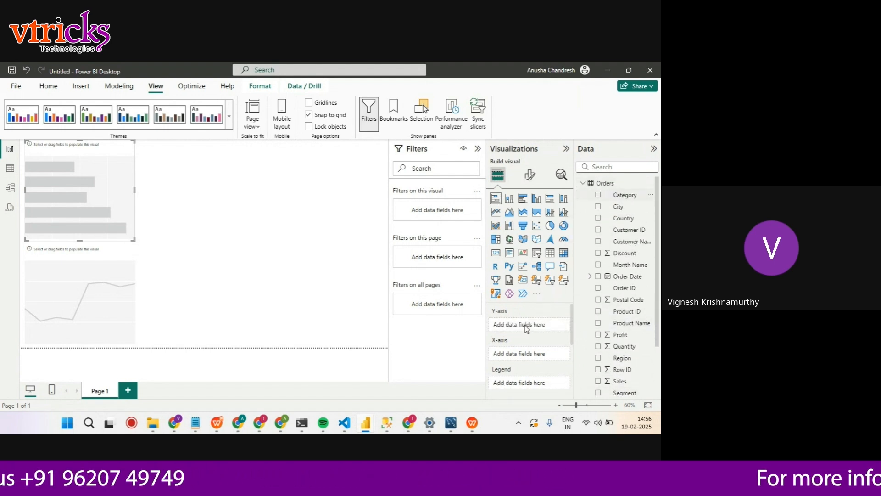
scroll(648, 326, down, 3)
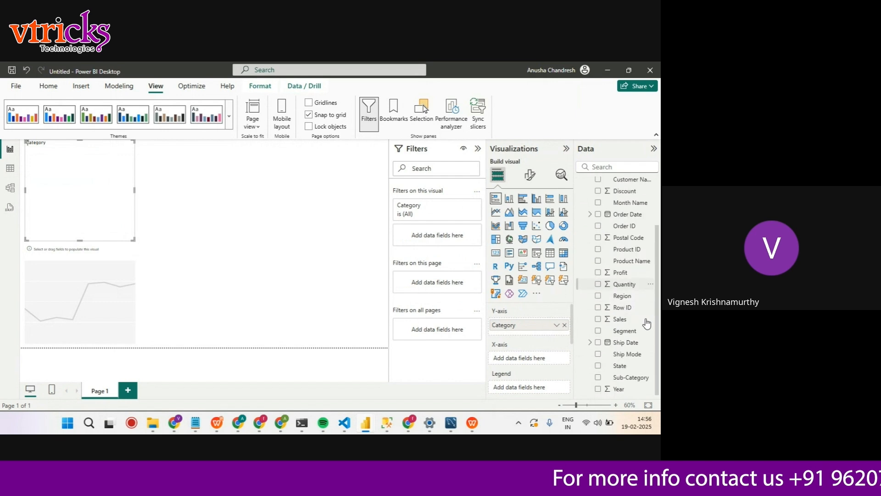
drag(629, 321, 537, 362)
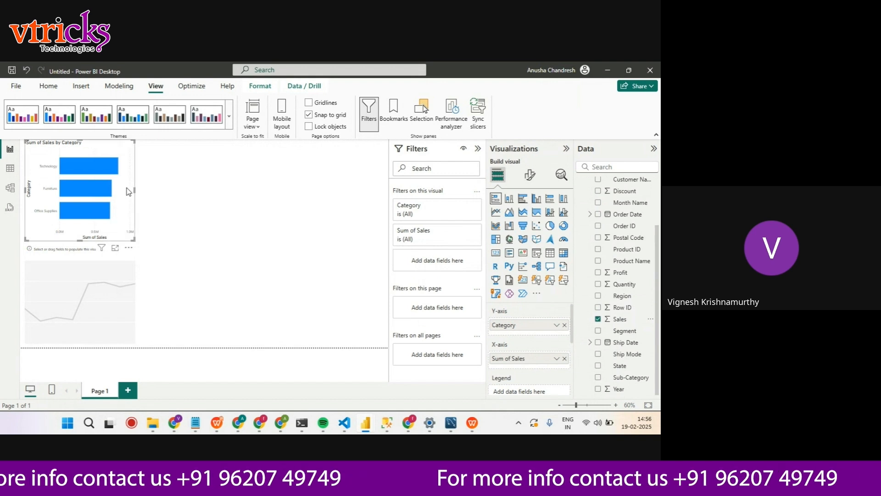
Open the Y-axis formatting options of the Sales by Category bar chart
click(529, 175)
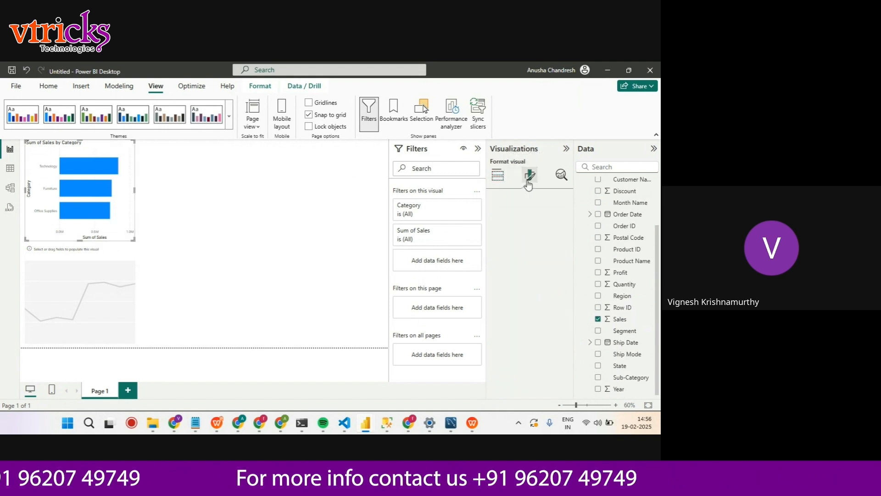
click(499, 246)
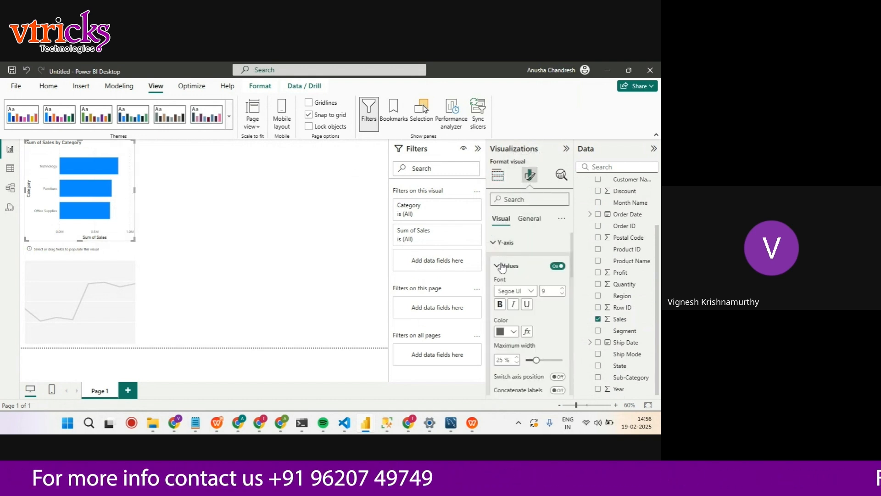
Apply the built-in Power BI theme with the dark grey background to the report
click(229, 115)
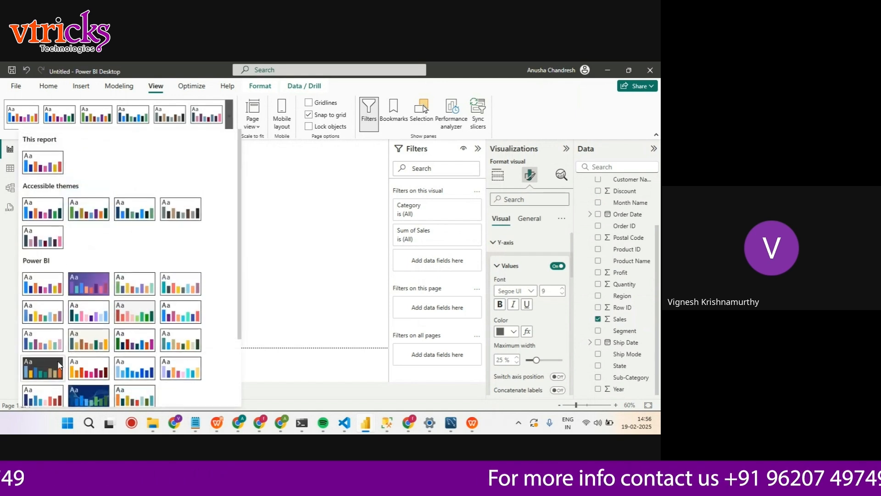
click(43, 368)
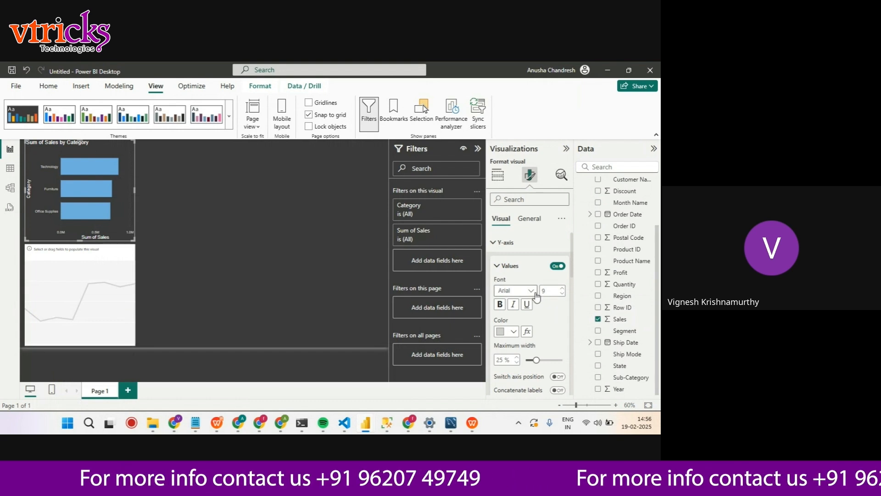
Format the bar chart's Y-axis values in white Arial Black at size 9
click(515, 291)
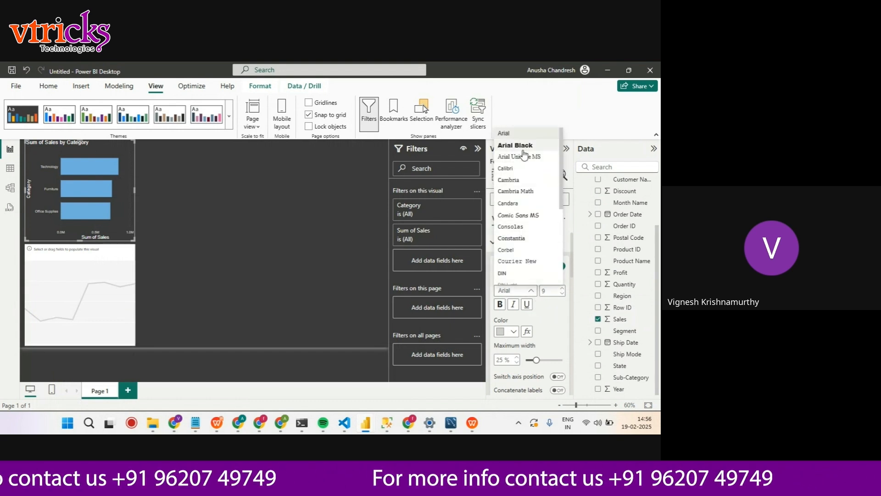
click(528, 145)
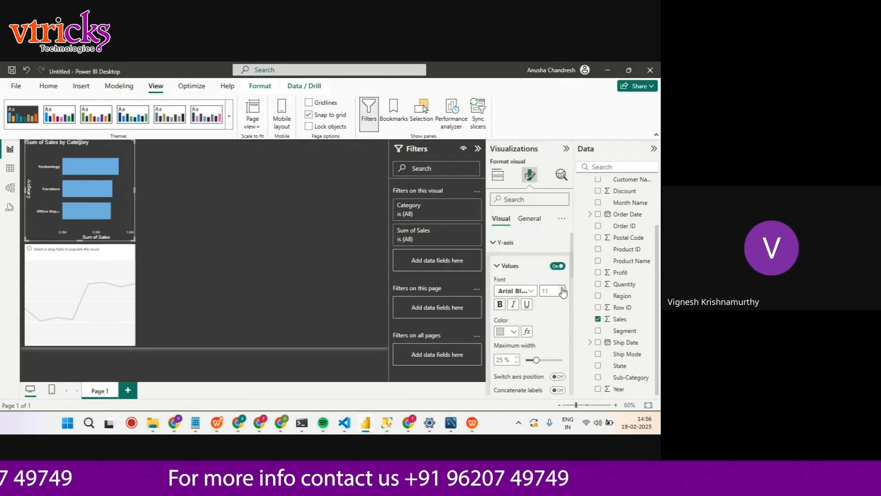
click(509, 331)
click(507, 290)
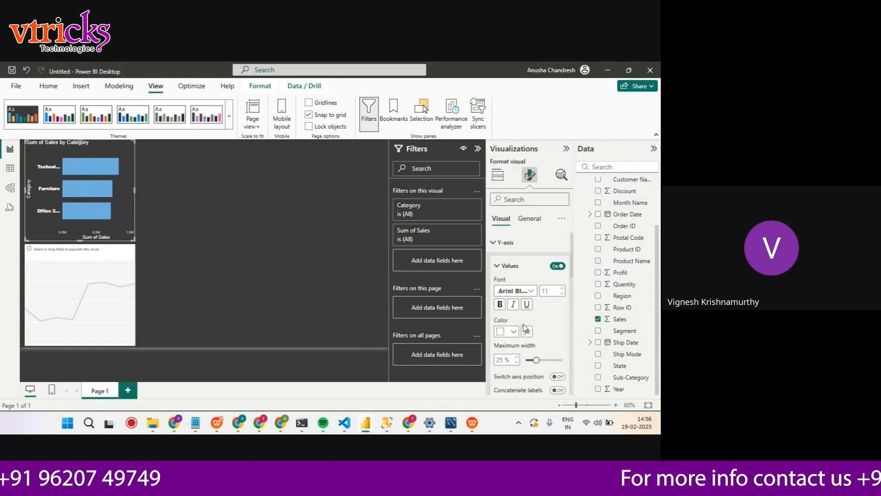
click(562, 288)
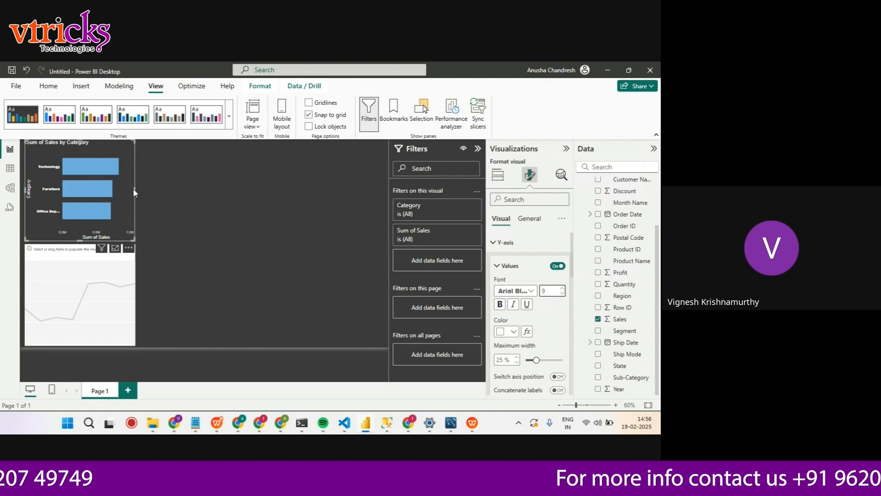
Widen the Sales by Category bar chart so the full Office Supplies label fits, keeping the chart selected
drag(134, 189, 159, 186)
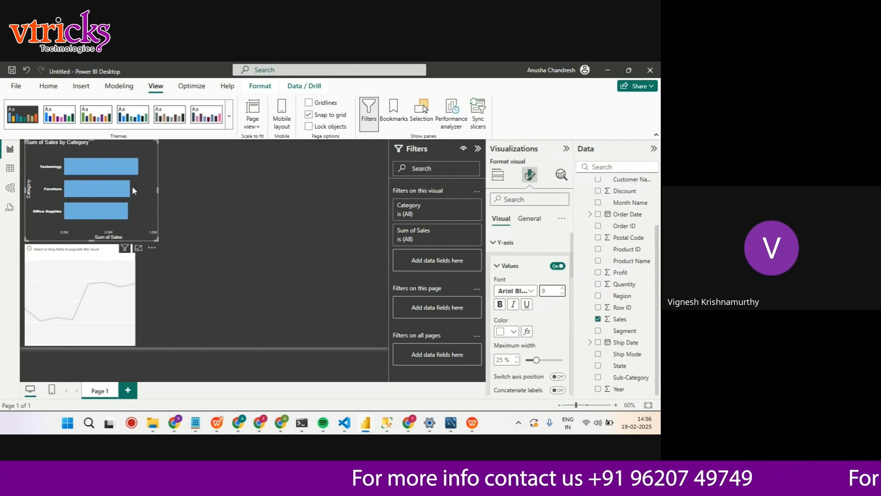
click(189, 188)
click(153, 175)
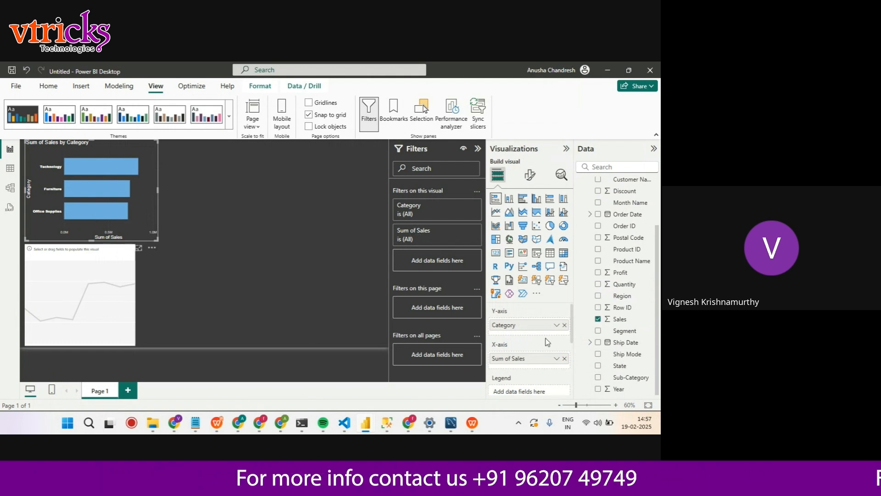
Turn on data labels for the Sales by Category bar chart
scroll(547, 342, down, 2)
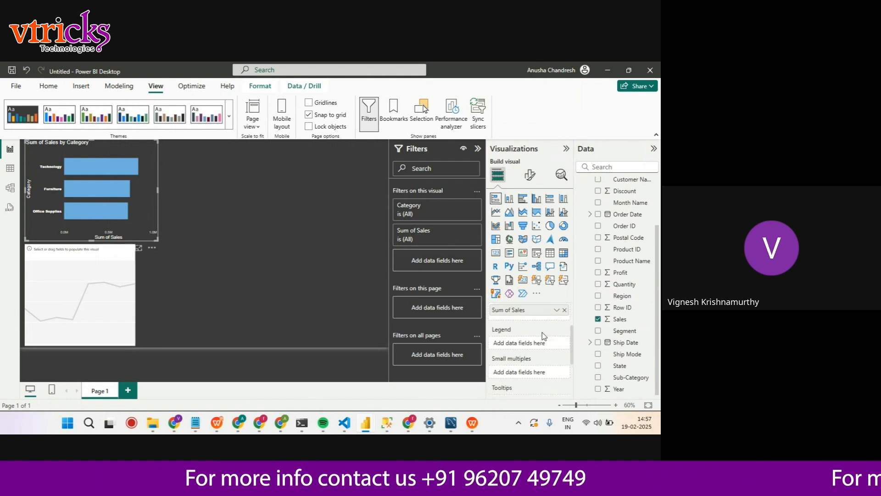
click(534, 181)
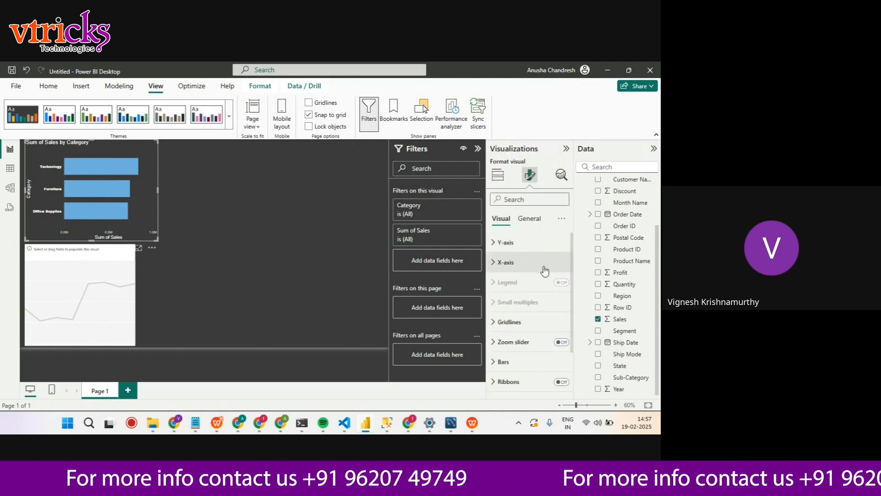
scroll(545, 271, down, 2)
click(562, 345)
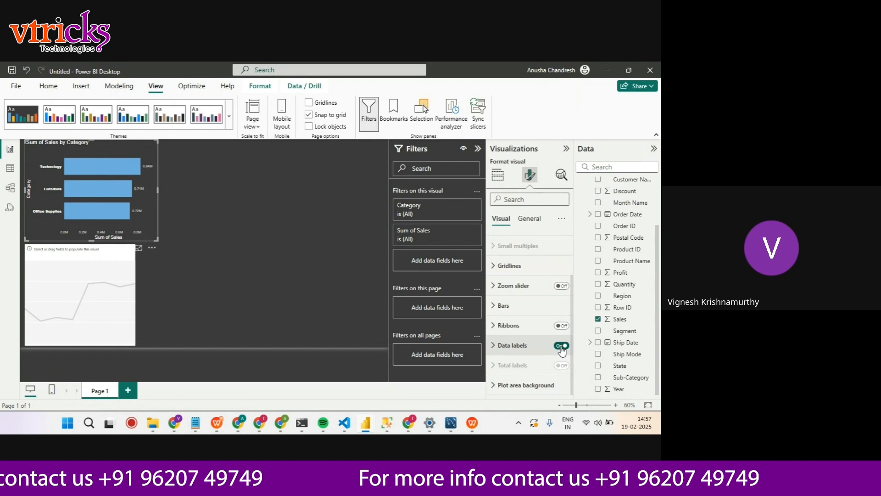
Set the font of the bar chart's data label values to Segoe UI Bold
click(496, 349)
scroll(528, 340, down, 5)
scroll(546, 353, down, 3)
click(531, 250)
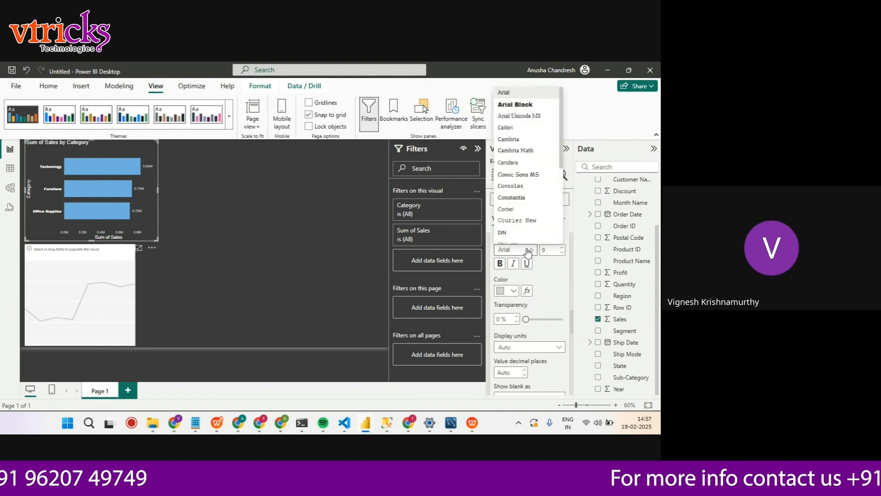
scroll(524, 186, down, 3)
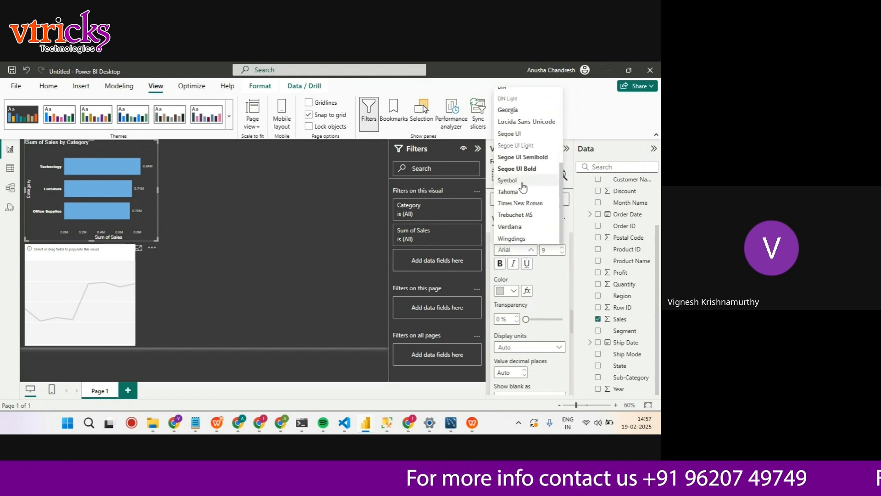
click(517, 168)
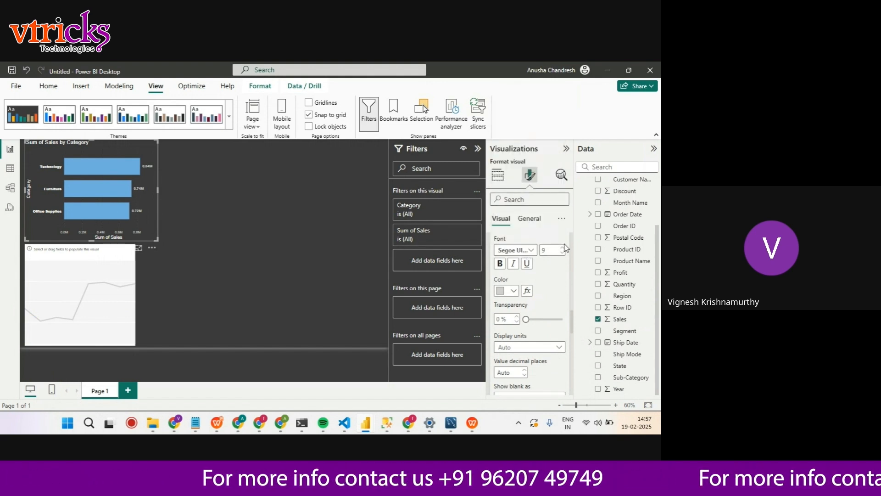
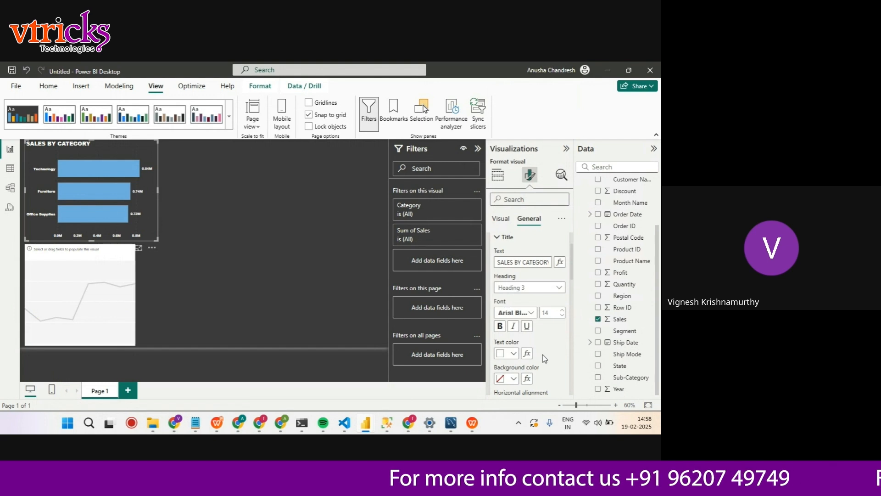
Try centering the bar chart's title, and restore its left alignment
scroll(543, 362, down, 3)
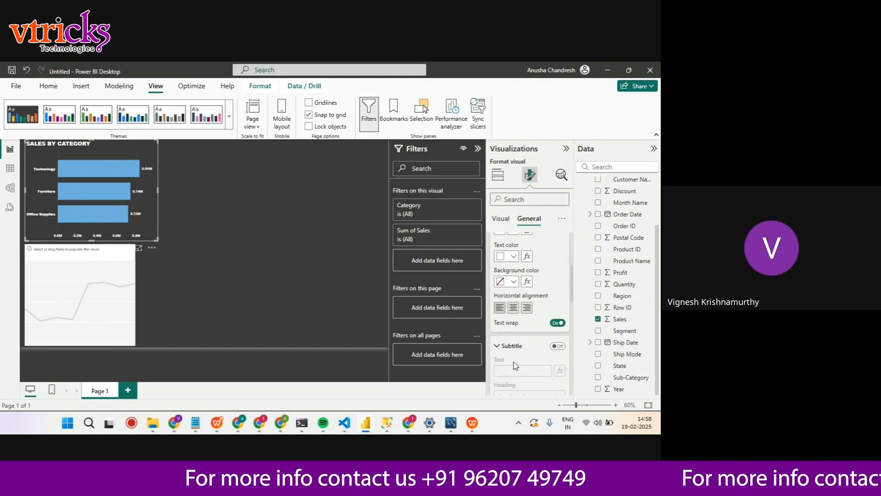
click(513, 309)
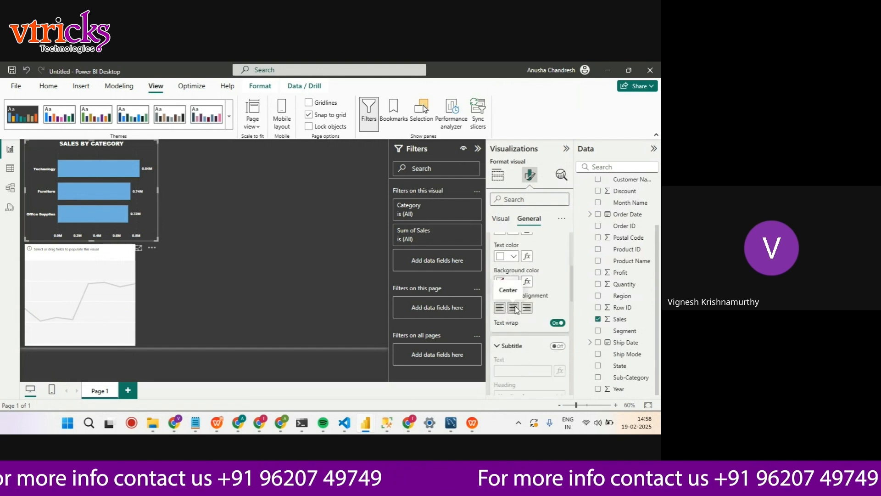
click(499, 308)
click(163, 217)
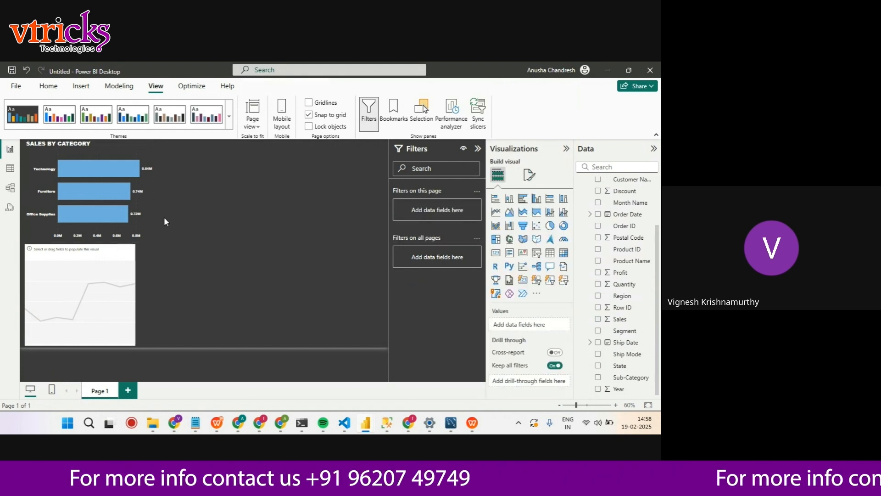
Turn on the shadow effect for the Sales by Category bar chart
click(139, 201)
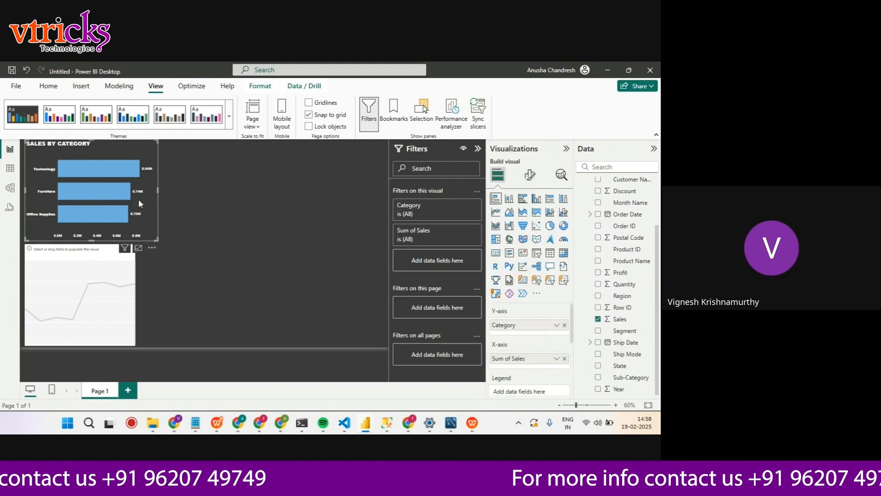
click(529, 177)
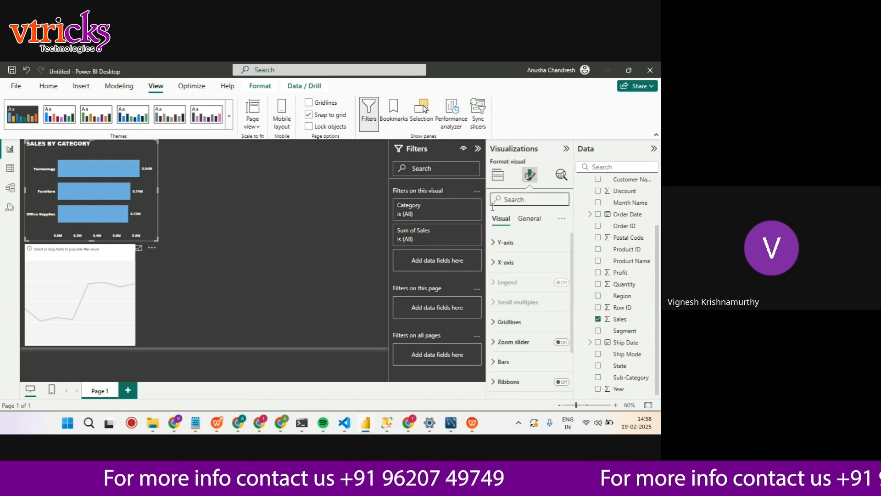
click(529, 219)
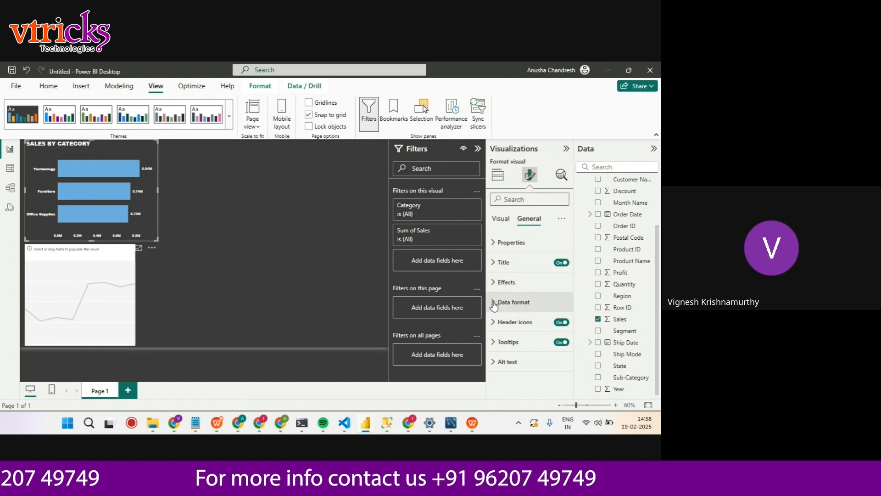
click(498, 282)
scroll(530, 332, down, 3)
click(557, 296)
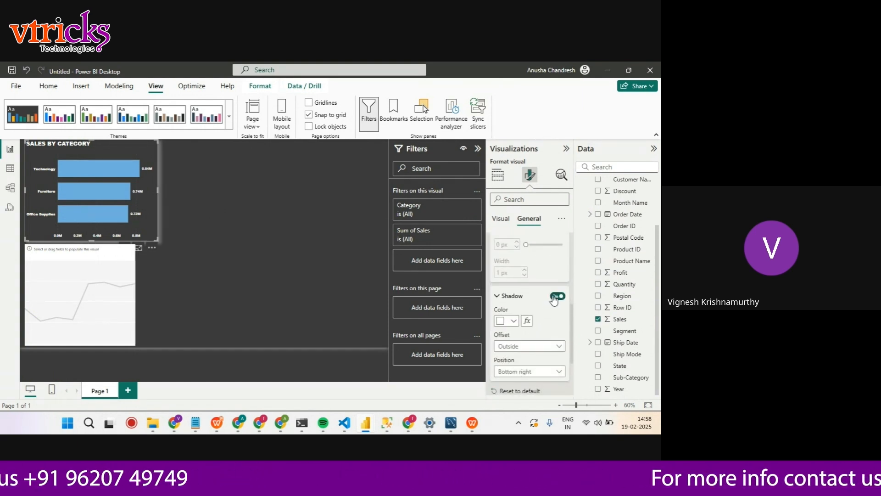
click(560, 297)
scroll(551, 316, down, 2)
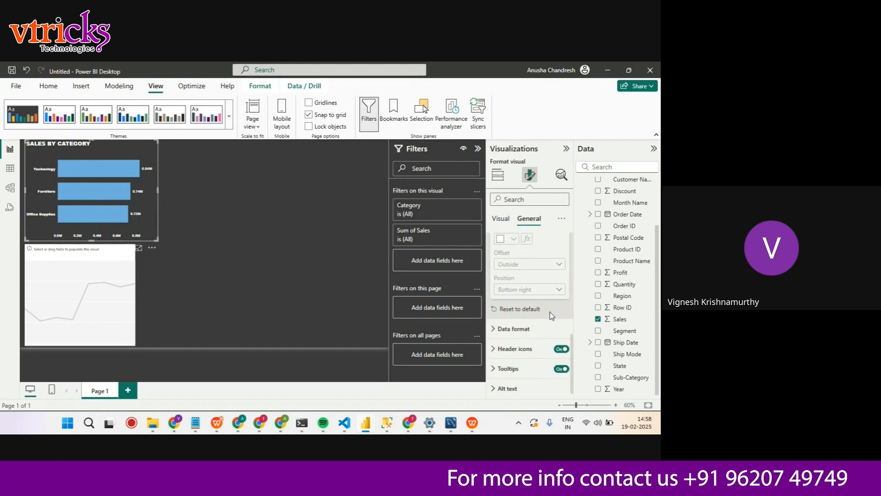
scroll(517, 289, up, 3)
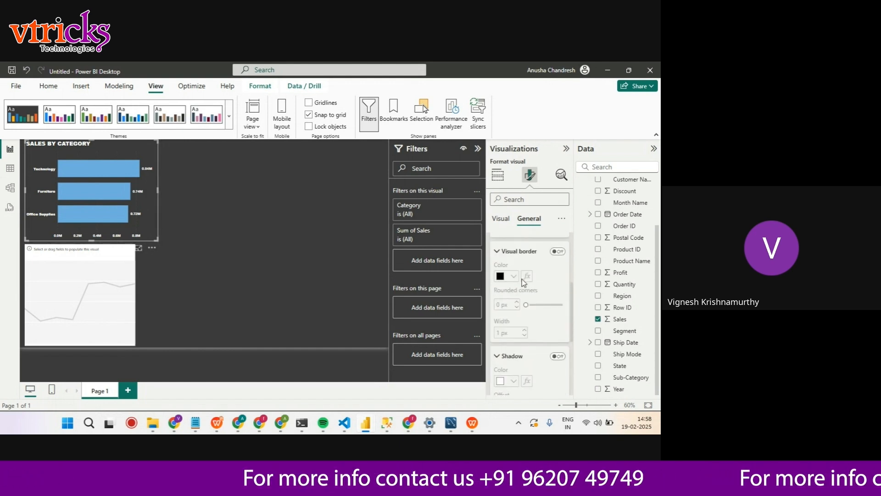
scroll(528, 278, down, 1)
click(557, 307)
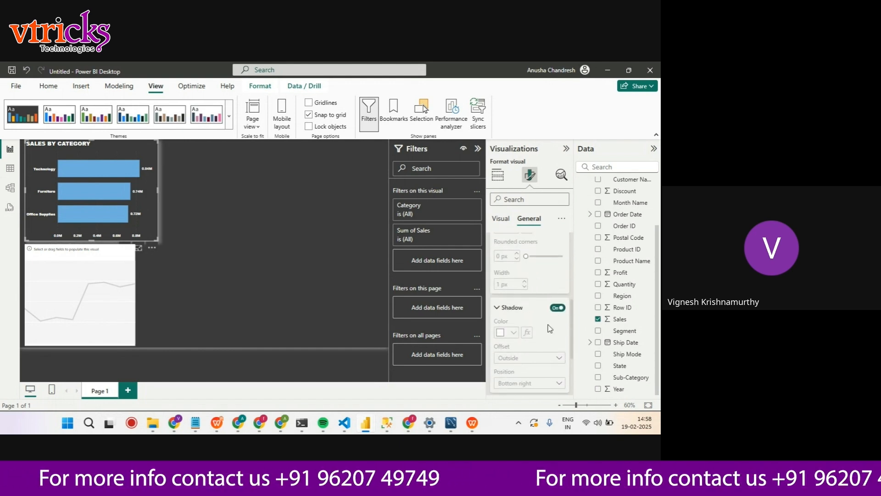
Set the position of the bar chart's outside shadow to Center
scroll(546, 361, down, 2)
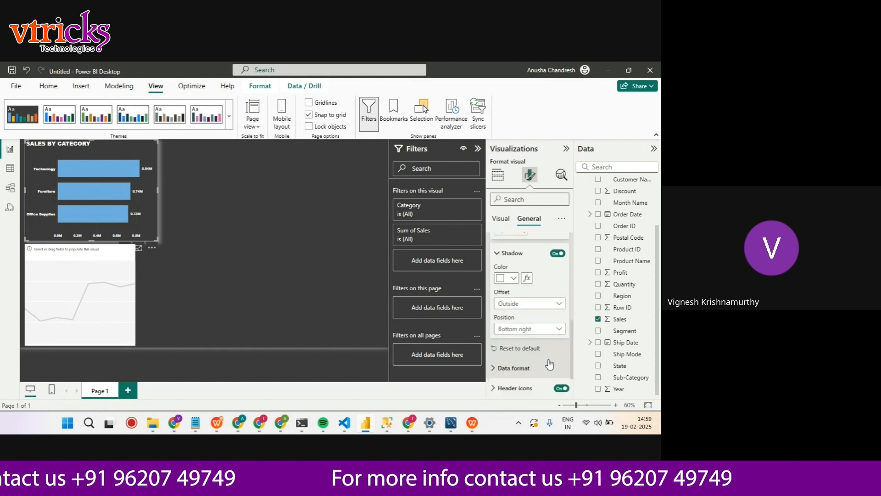
click(553, 287)
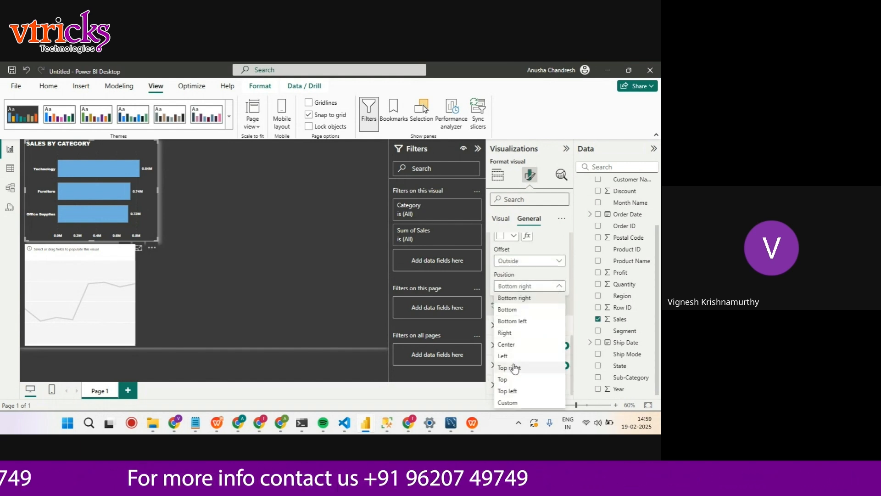
click(510, 345)
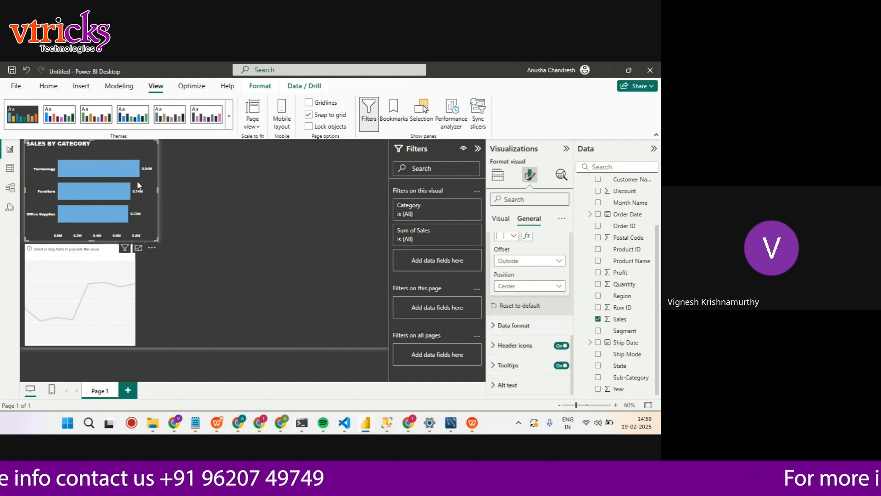
Shorten the Sales by Category bar chart from its upper edge to a height of about 336
click(199, 197)
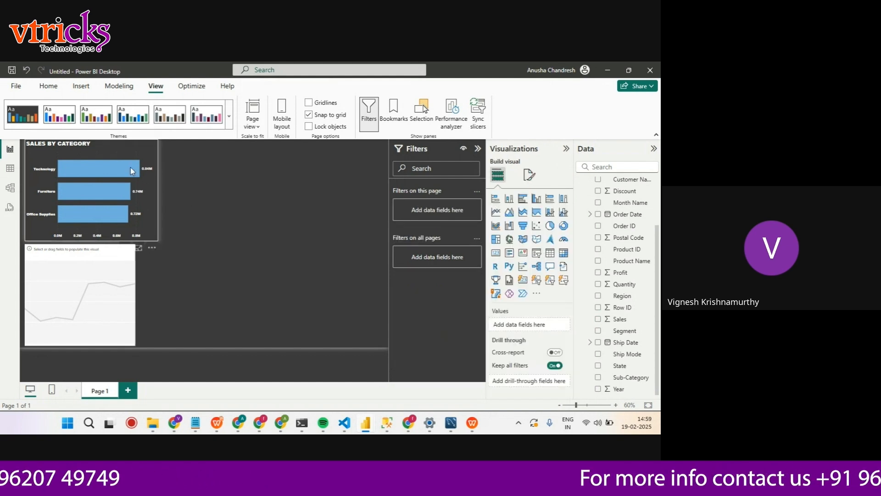
click(97, 149)
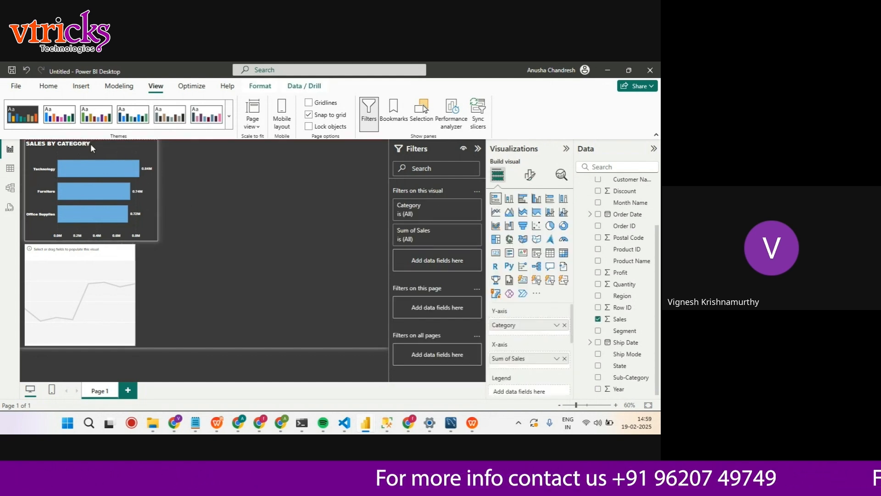
drag(90, 147, 85, 165)
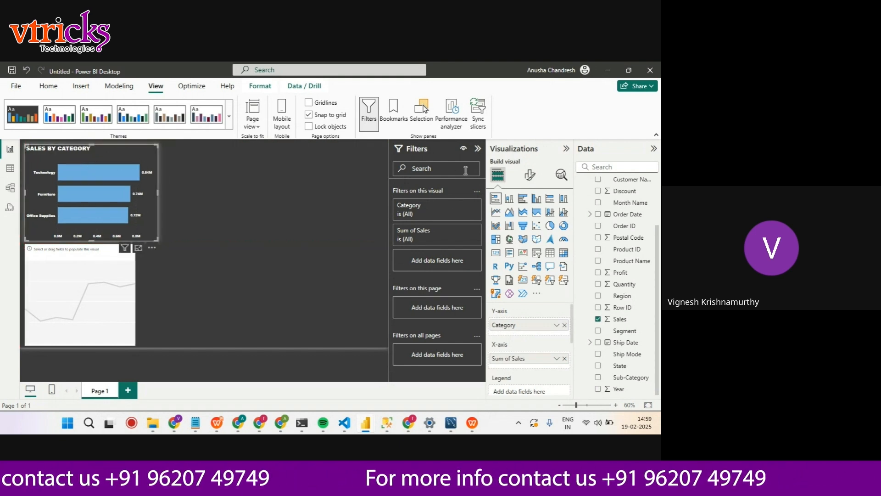
Set the bar chart's horizontal position to 5 and its vertical position to 5
click(531, 174)
click(529, 218)
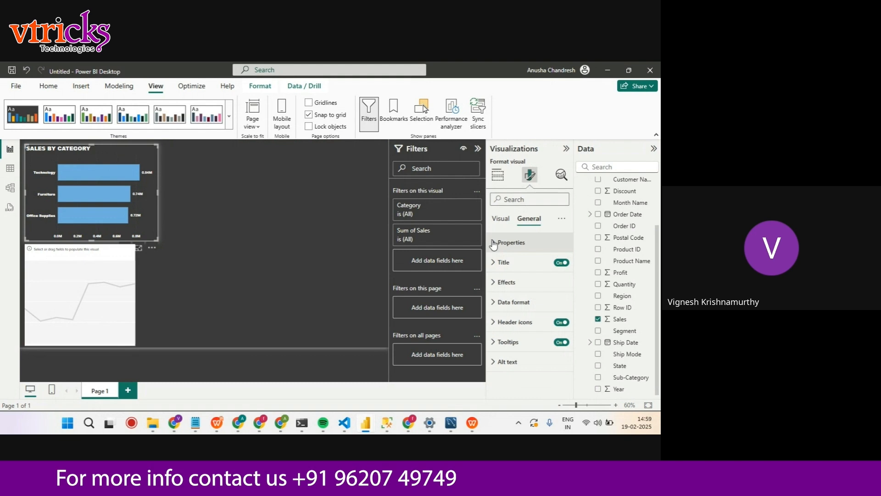
click(511, 242)
scroll(524, 294, down, 2)
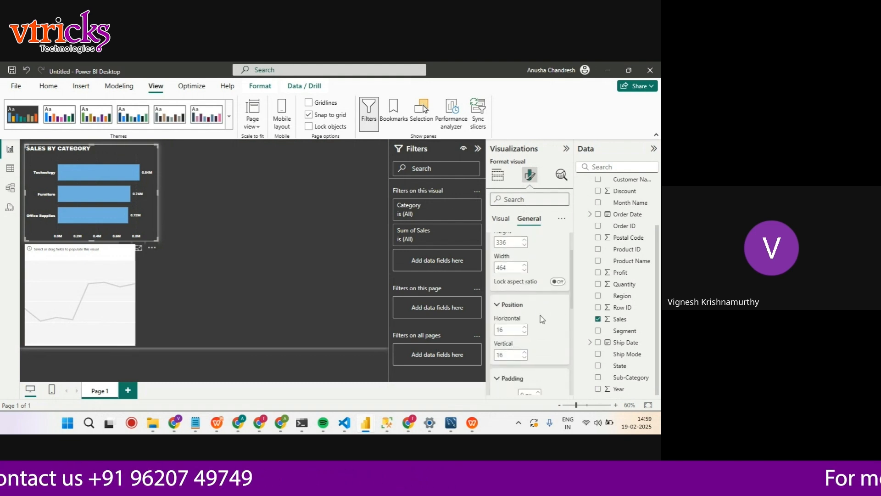
scroll(542, 319, down, 2)
scroll(537, 308, up, 4)
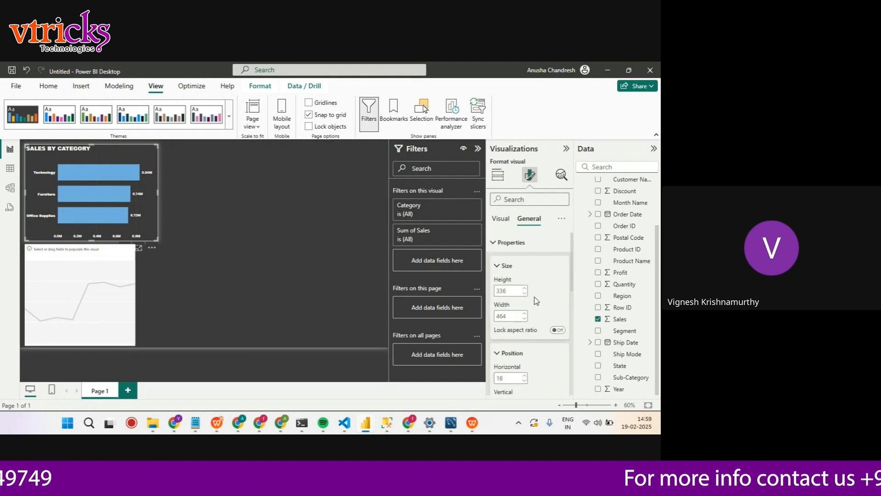
scroll(535, 297, down, 4)
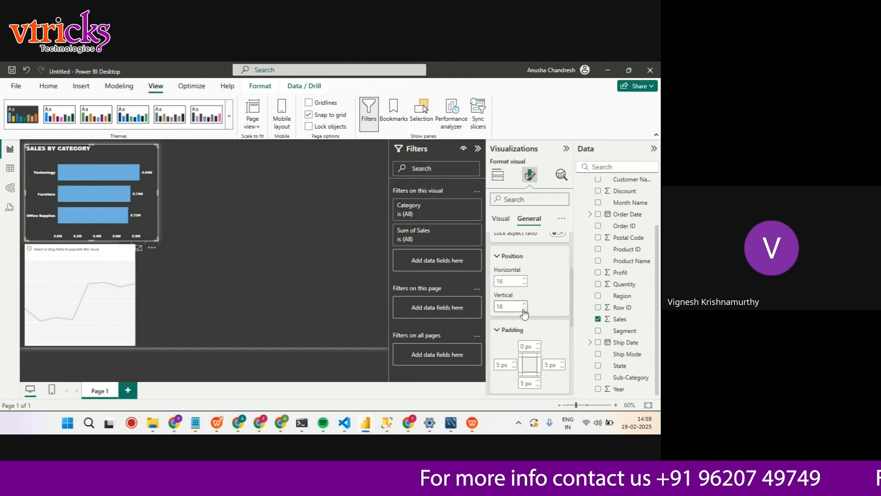
click(525, 284)
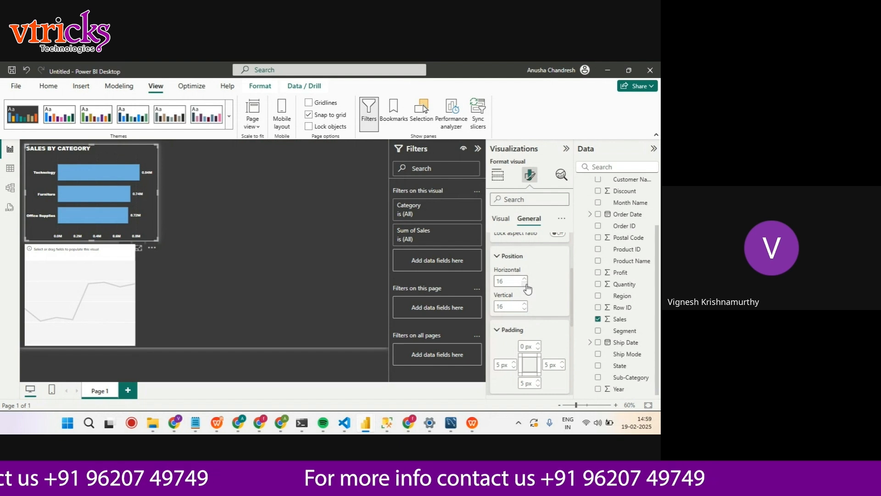
click(525, 284)
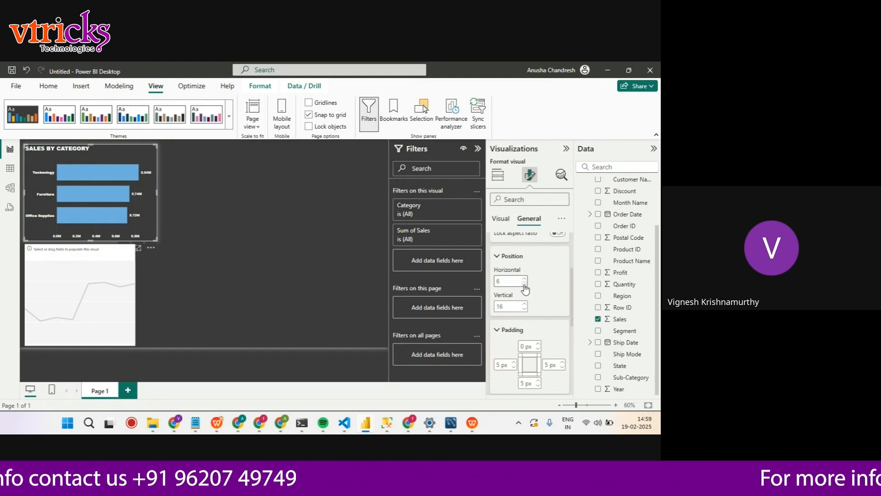
click(525, 284)
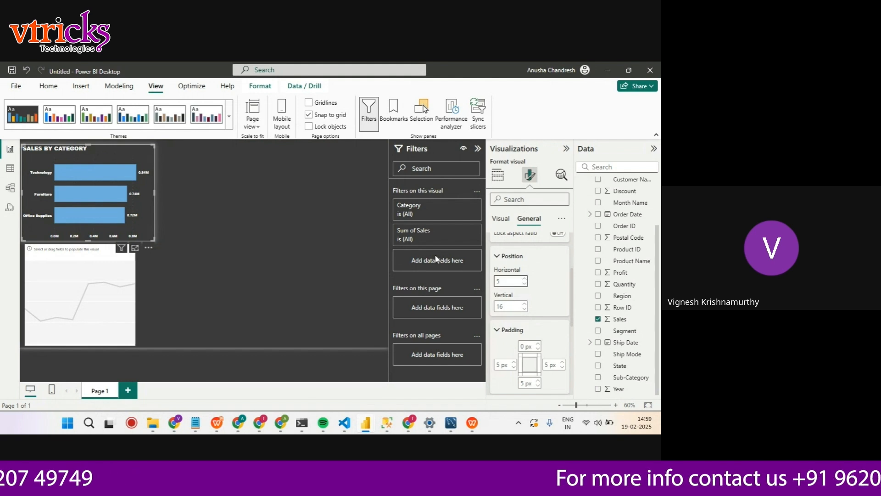
click(525, 309)
click(525, 309)
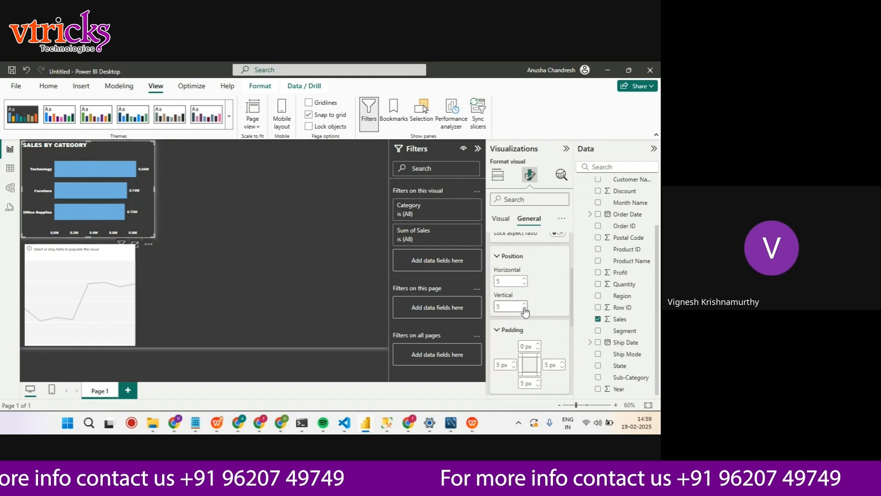
click(206, 226)
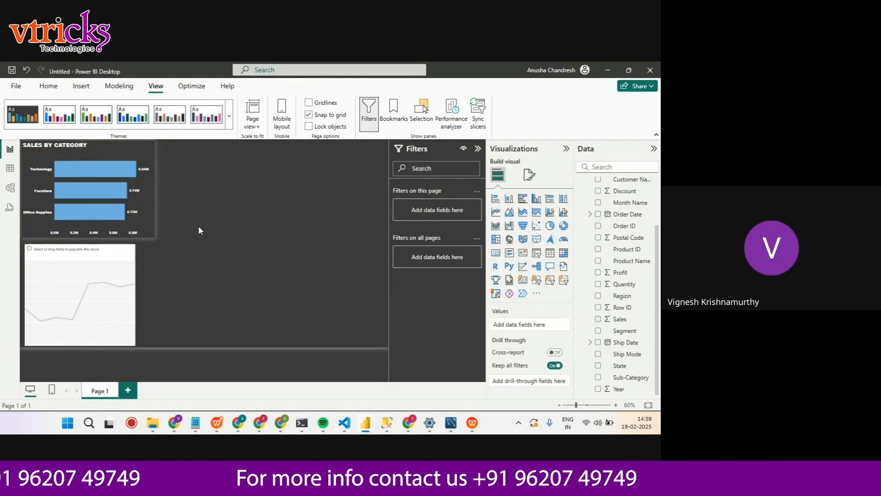
Set the Sales by Category bar chart's vertical position on the page to 8
click(124, 160)
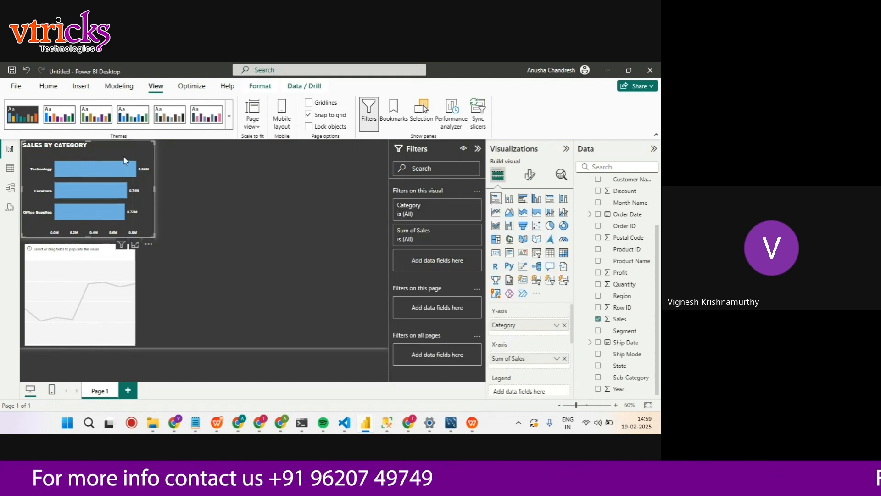
click(530, 178)
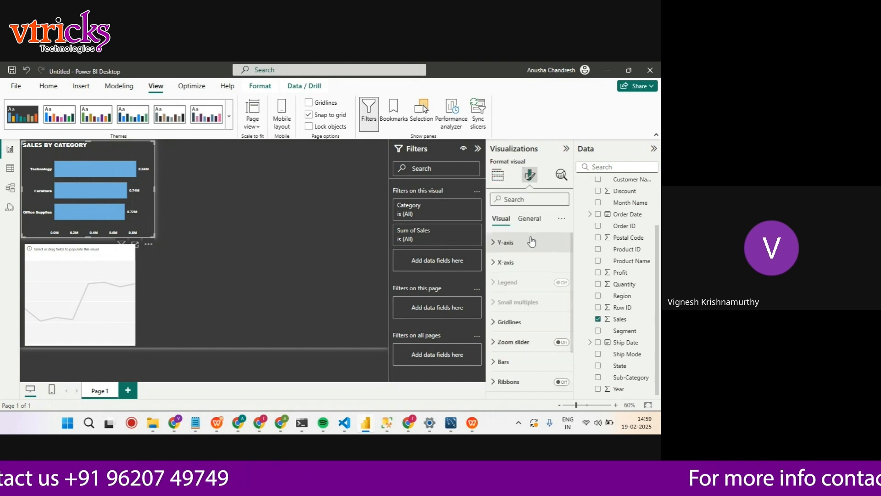
click(529, 218)
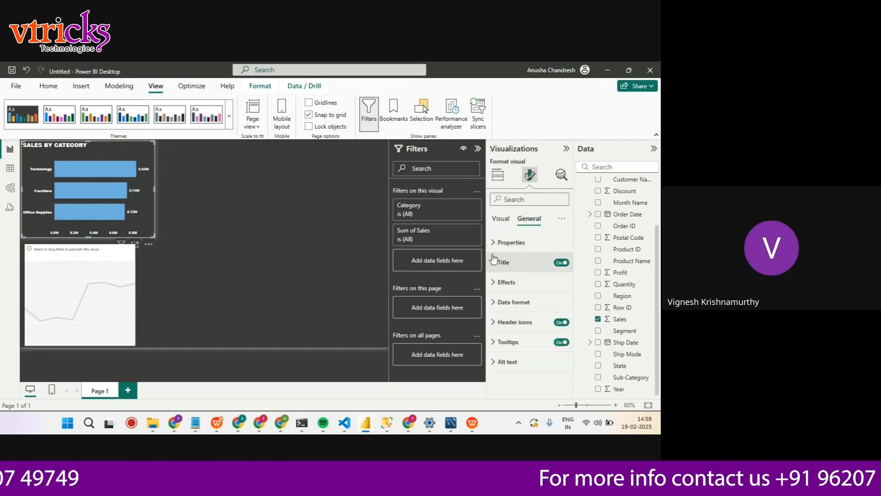
click(496, 283)
scroll(528, 322, down, 3)
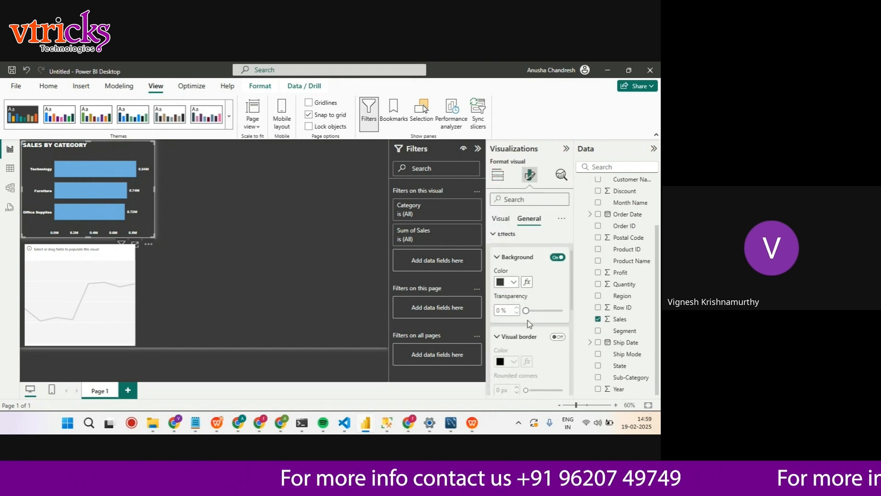
scroll(528, 317, up, 3)
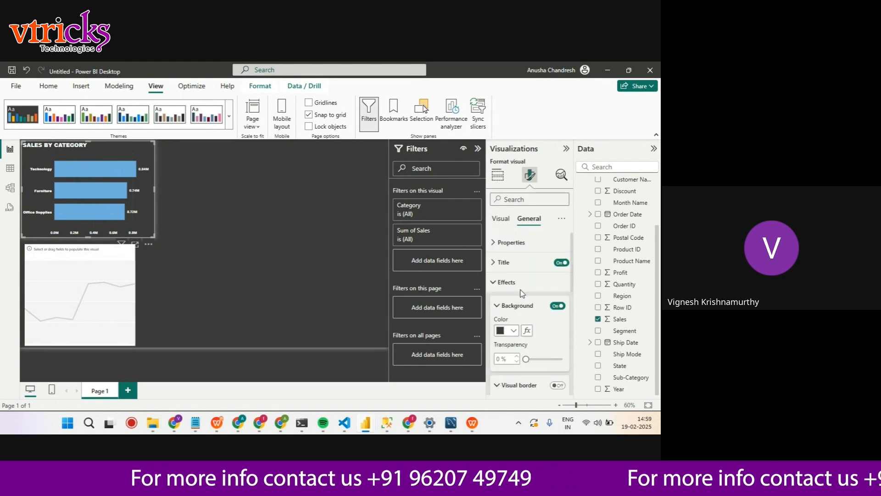
click(496, 242)
scroll(525, 322, down, 2)
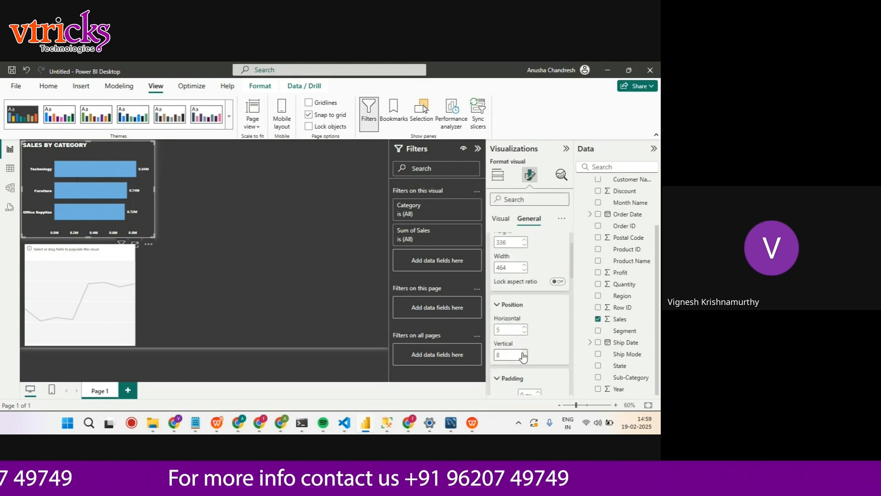
click(230, 257)
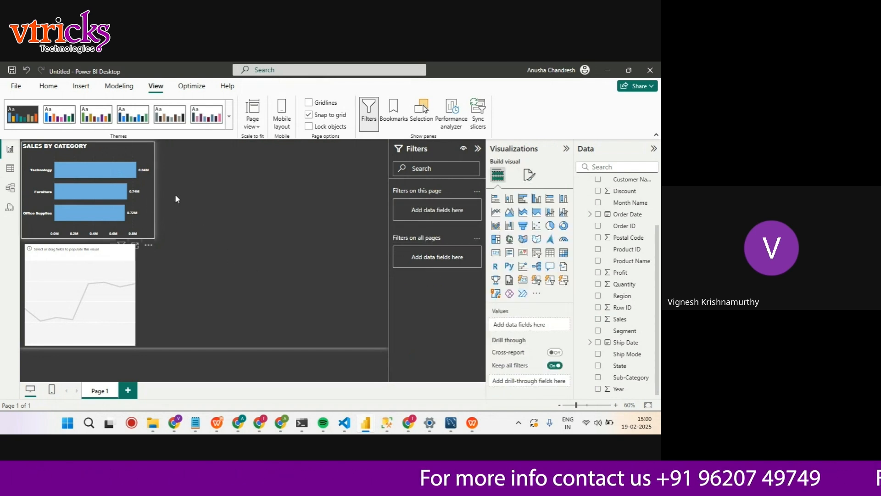
Recolor all bars of the Sales by Category chart to a light teal shade from the theme colors
click(140, 208)
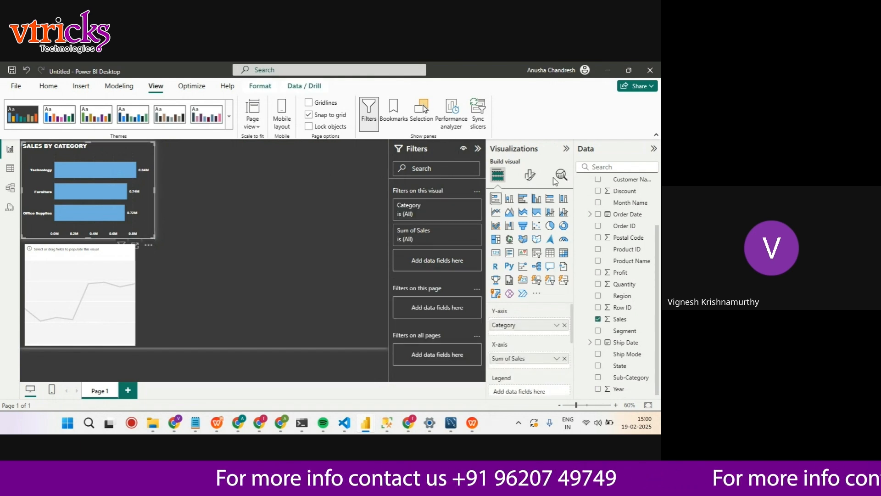
click(530, 175)
click(531, 221)
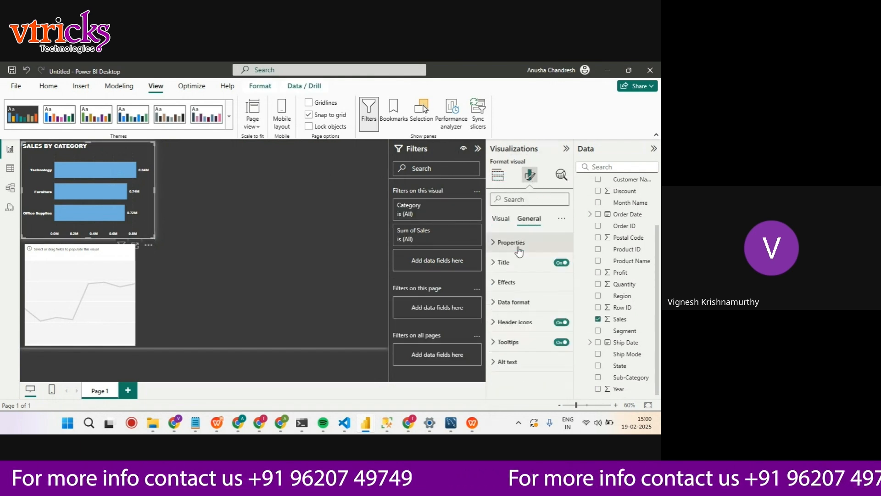
click(500, 219)
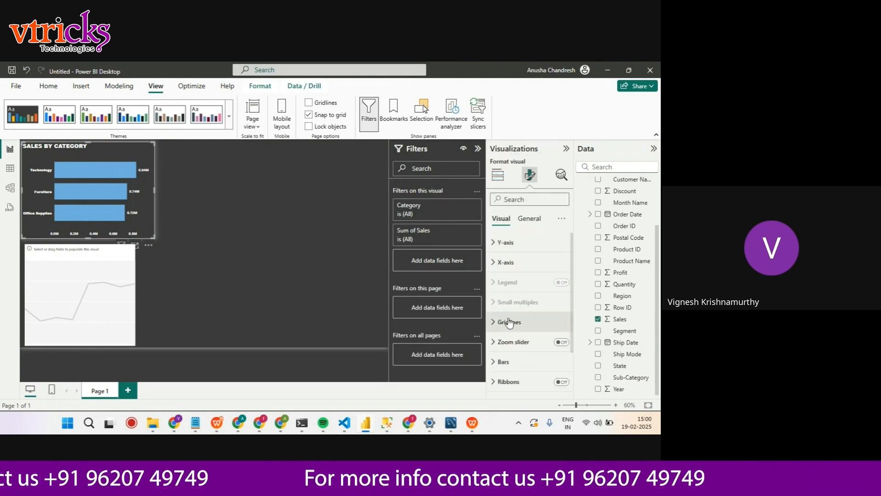
scroll(508, 321, down, 2)
click(504, 305)
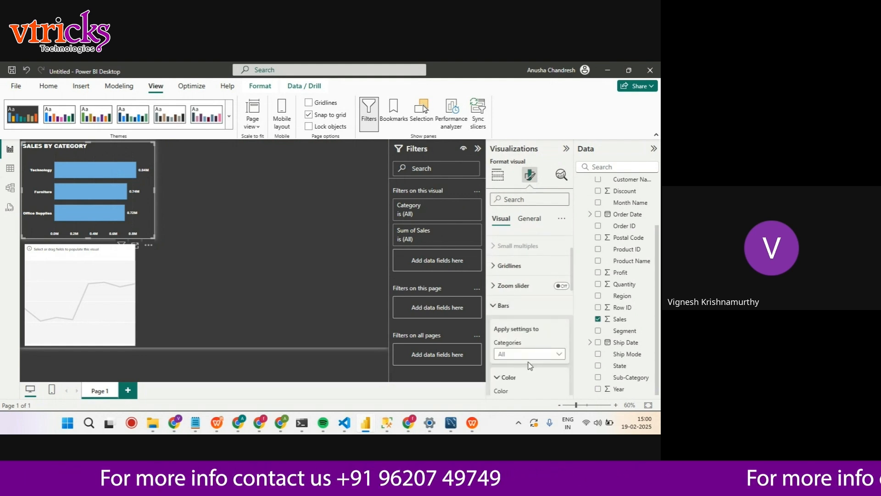
scroll(530, 361, down, 2)
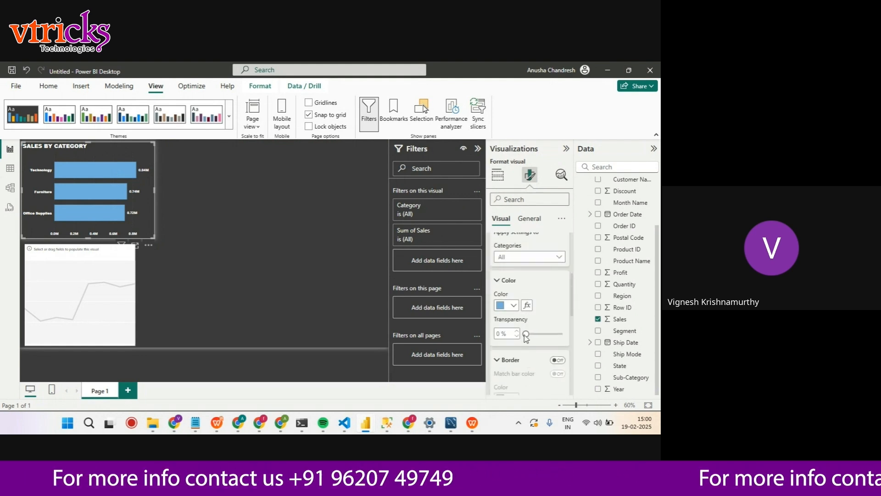
click(513, 305)
click(575, 264)
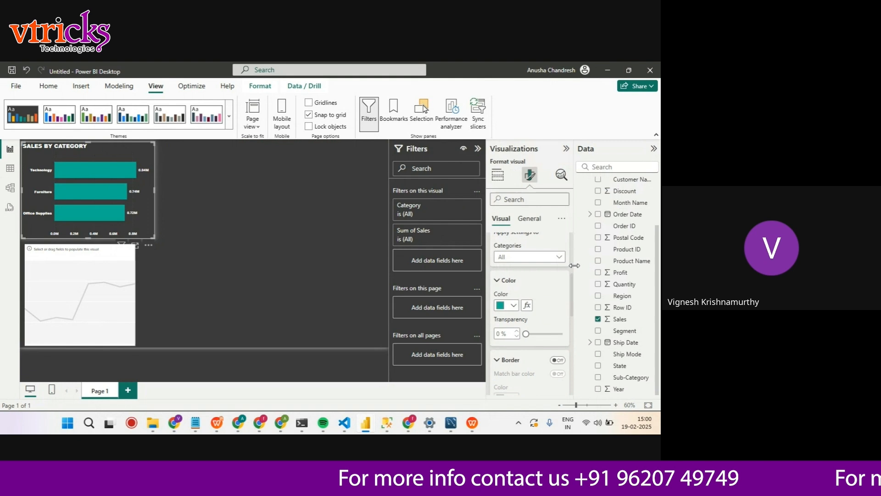
click(514, 306)
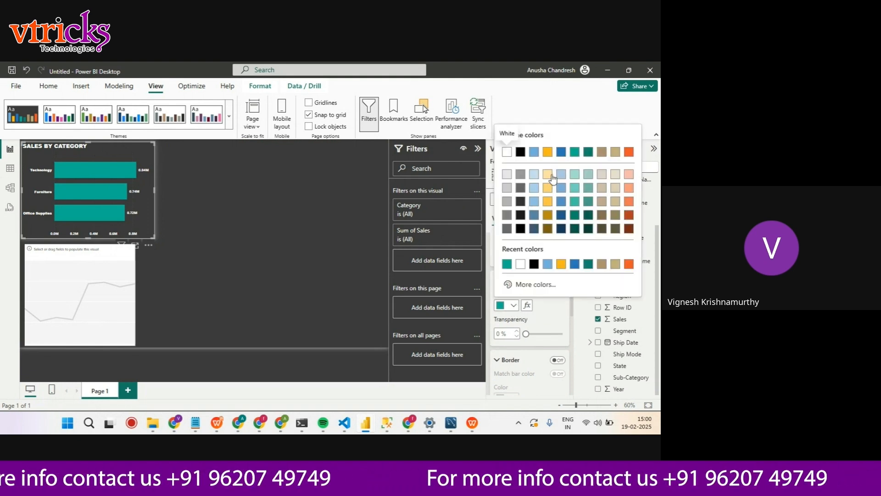
click(575, 189)
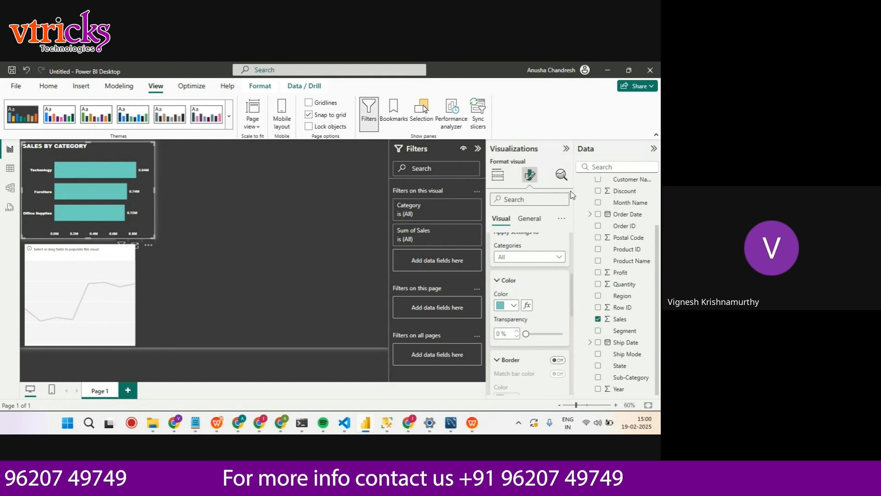
click(303, 260)
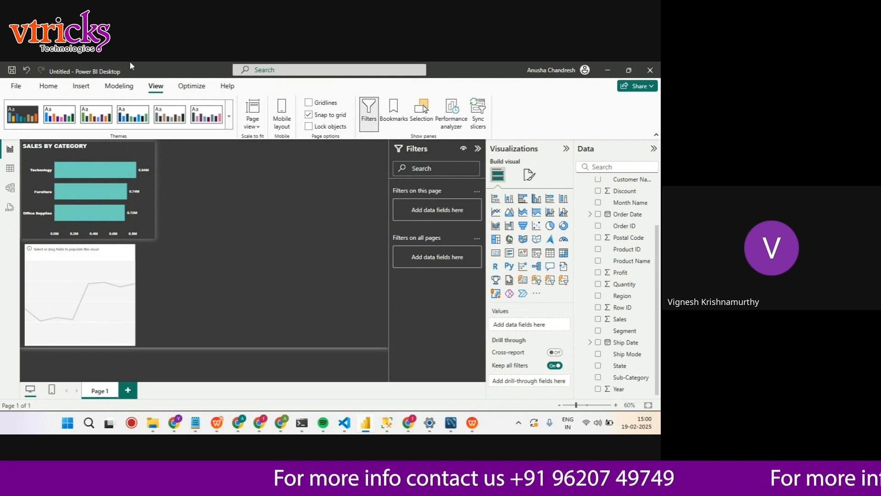
Fill the empty line chart with Sales on the Y-axis and the Year level of the Order Date hierarchy on the X-axis
click(84, 263)
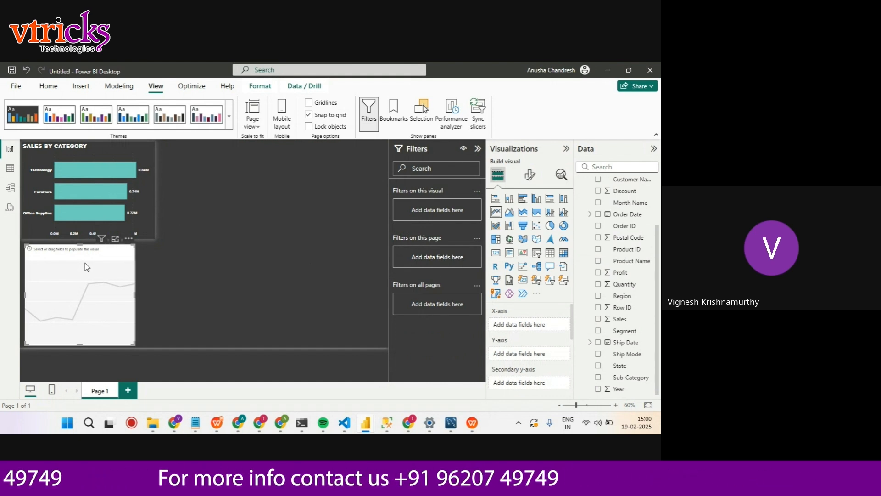
drag(626, 321, 549, 355)
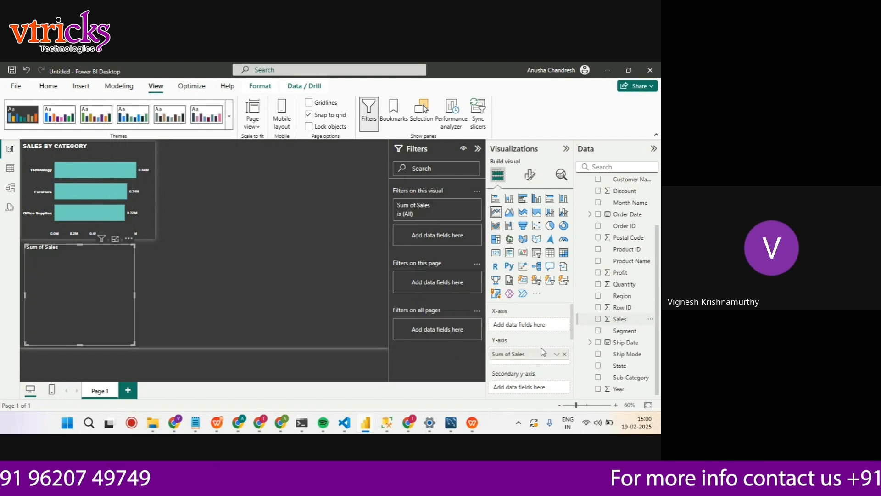
scroll(628, 295, up, 3)
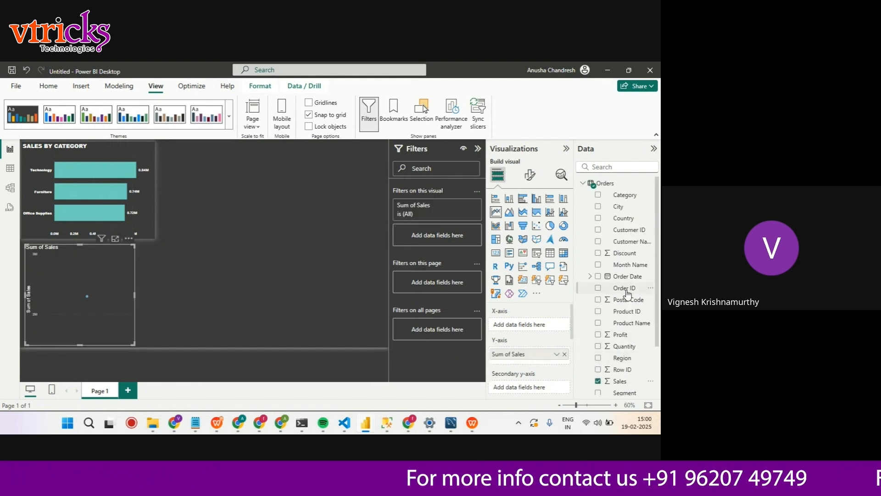
click(590, 276)
click(597, 289)
drag(633, 299, 544, 334)
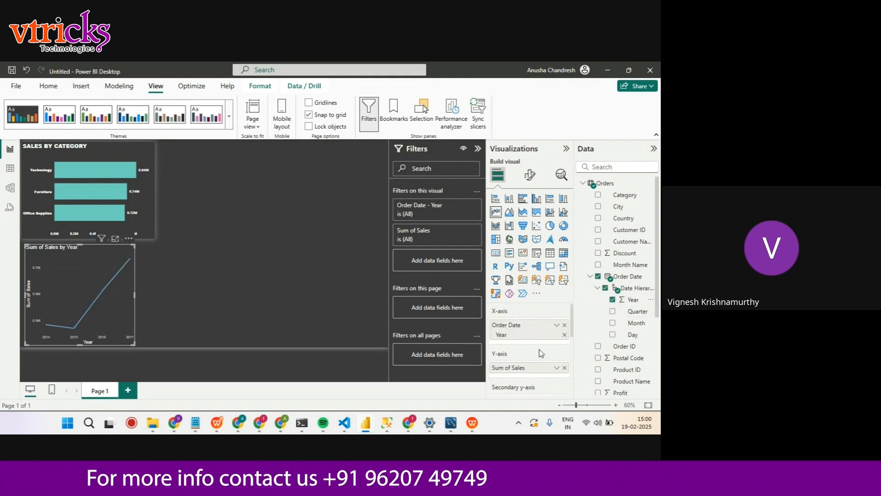
Replace Year with the Month level of Order Date on the line chart's X-axis
scroll(544, 352, down, 2)
scroll(544, 353, up, 2)
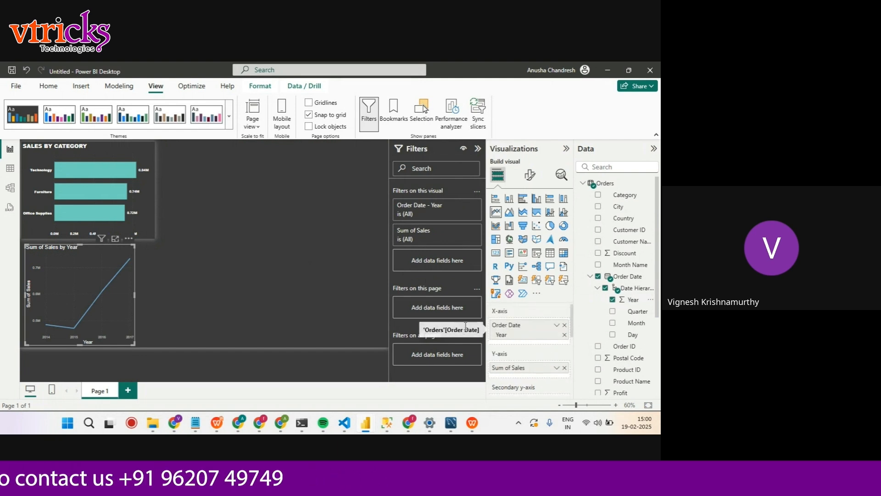
drag(628, 320, 519, 342)
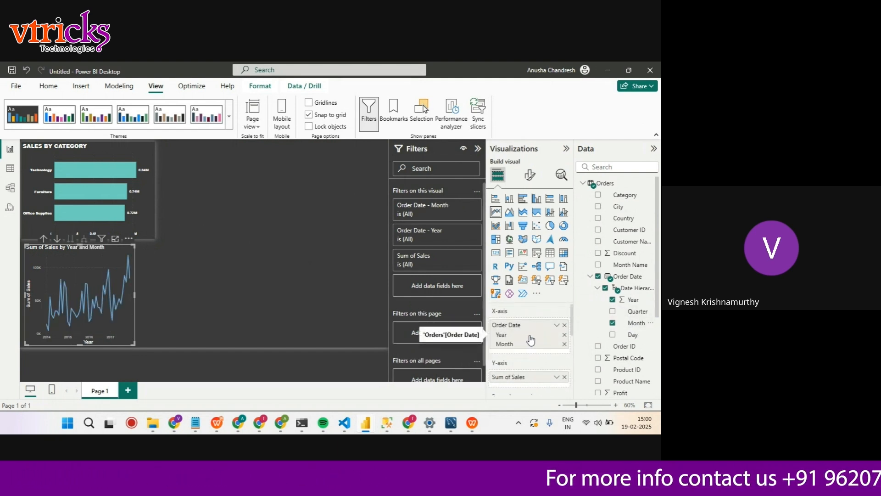
click(565, 336)
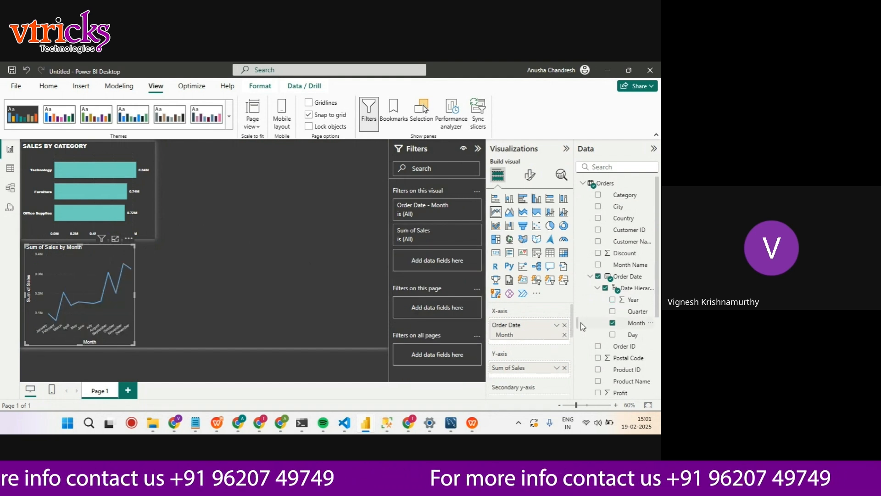
Widen the line chart to about the bar chart's width and extend its upper edge up to the bar chart
drag(134, 285, 154, 295)
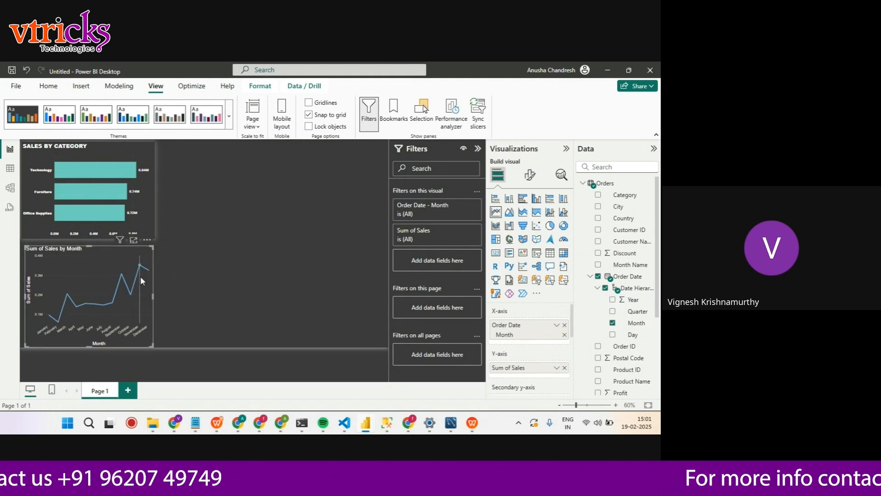
drag(90, 246, 89, 238)
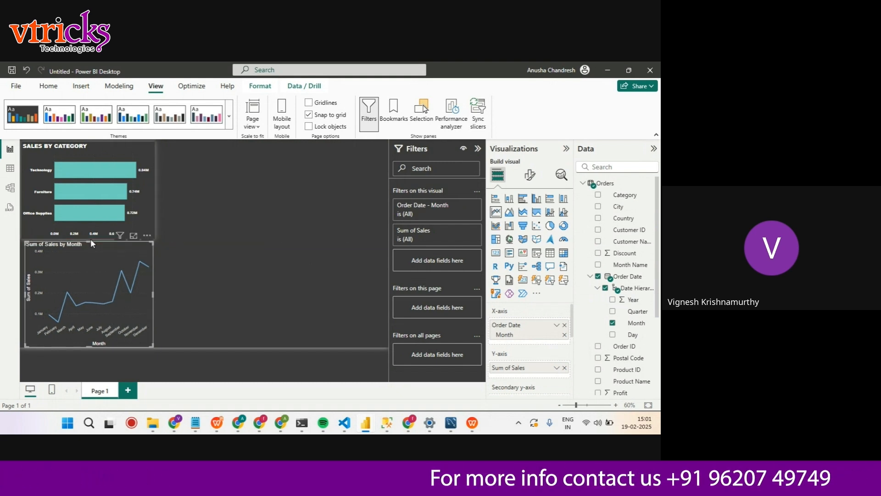
click(23, 291)
click(26, 296)
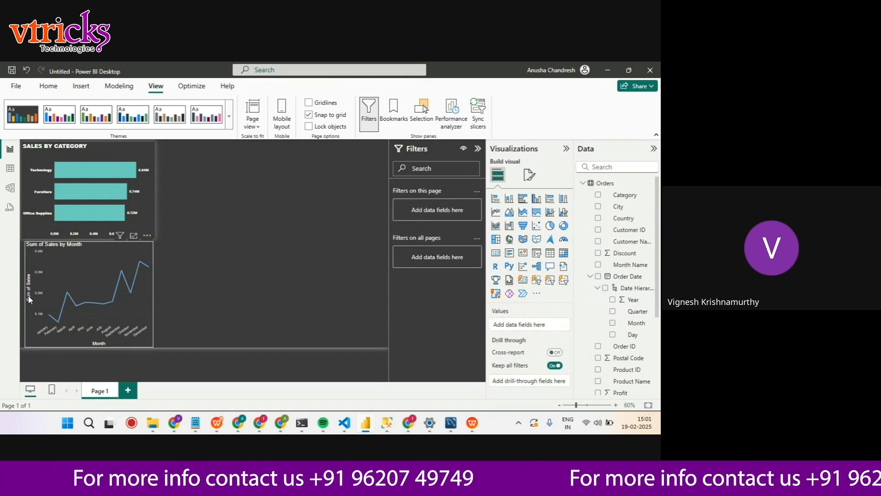
Copy the Sales by Category chart's formatting onto the Sum of Sales by Month line chart with Format Painter
click(150, 174)
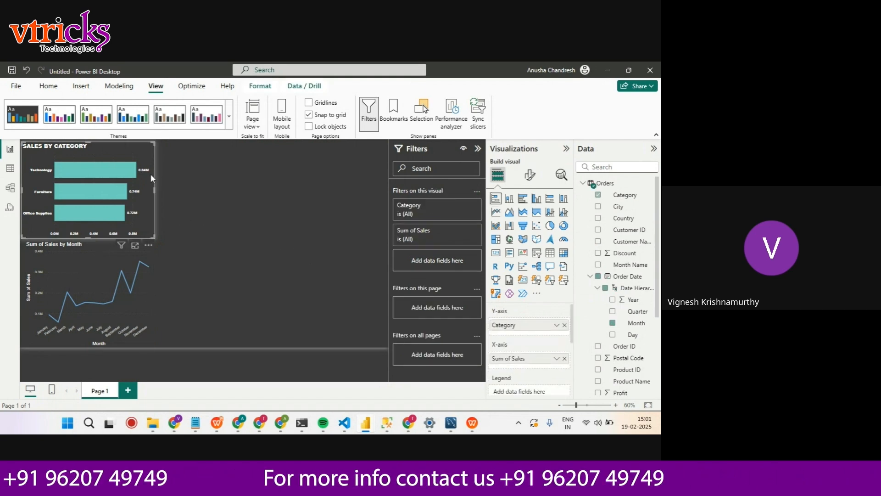
click(48, 86)
click(50, 124)
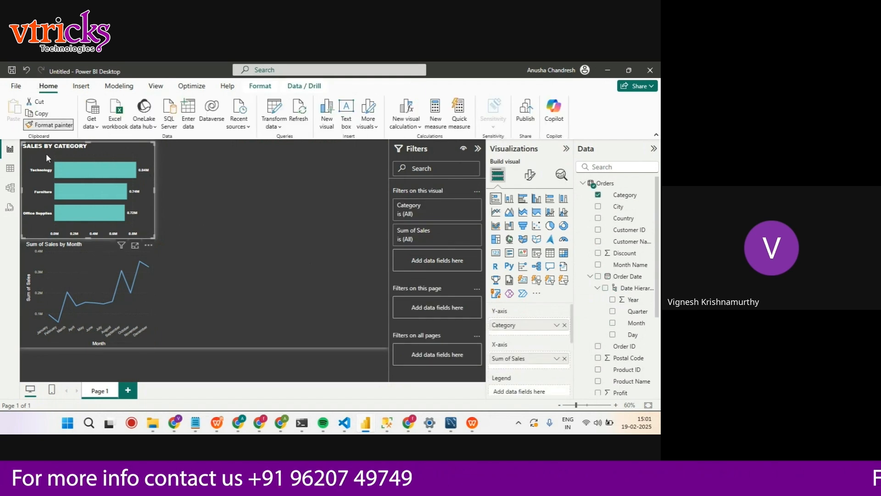
click(65, 250)
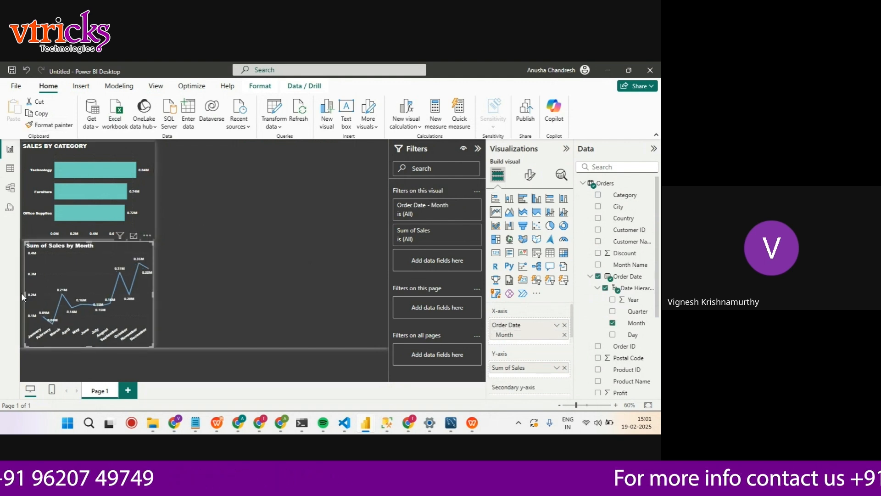
Adjust the left edge and placement of the line chart, widening it to about 464
drag(23, 294, 22, 297)
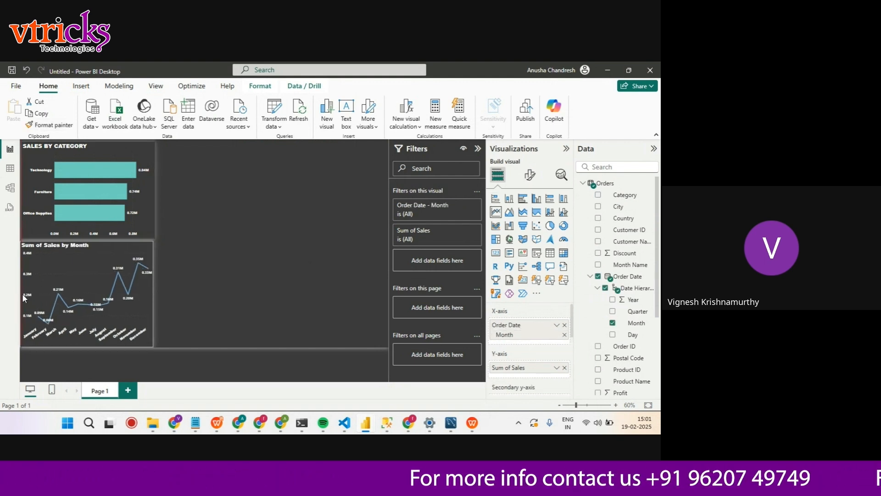
drag(25, 294, 61, 278)
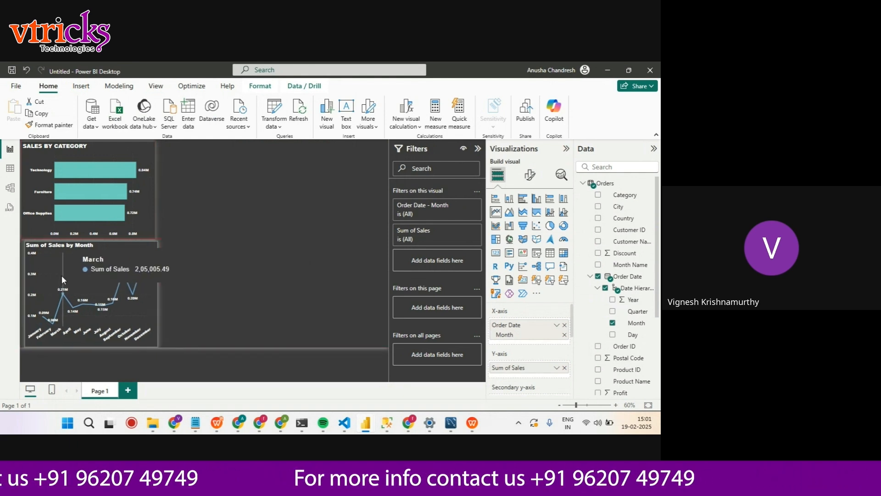
Check the bar chart's position properties and set the line chart's horizontal position to 5 to align the two
click(530, 175)
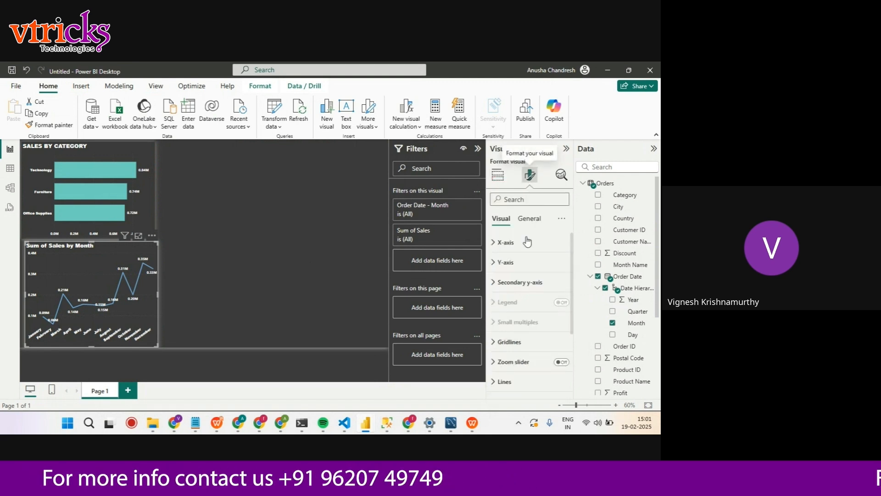
click(147, 197)
click(523, 221)
click(505, 241)
scroll(536, 316, down, 2)
scroll(536, 316, down, 1)
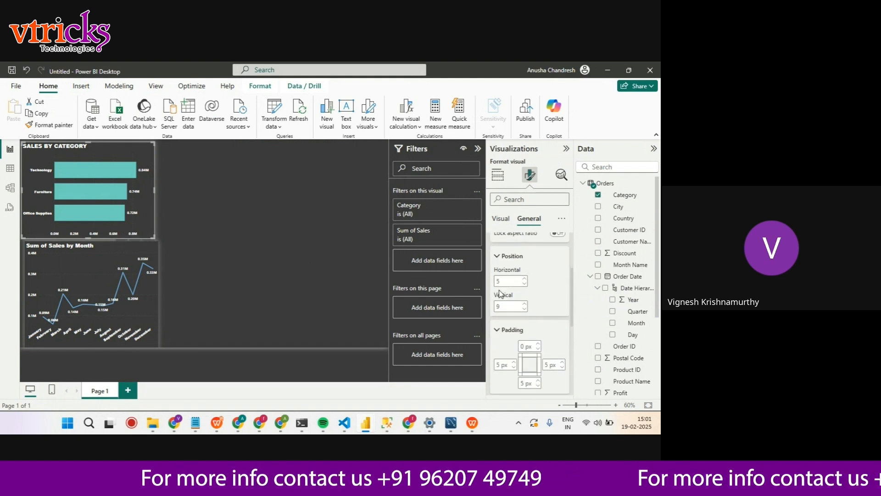
click(101, 247)
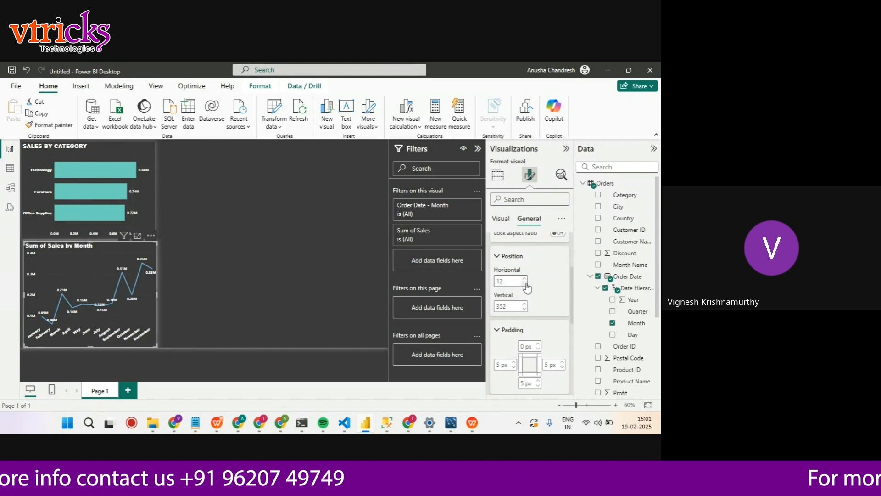
click(525, 284)
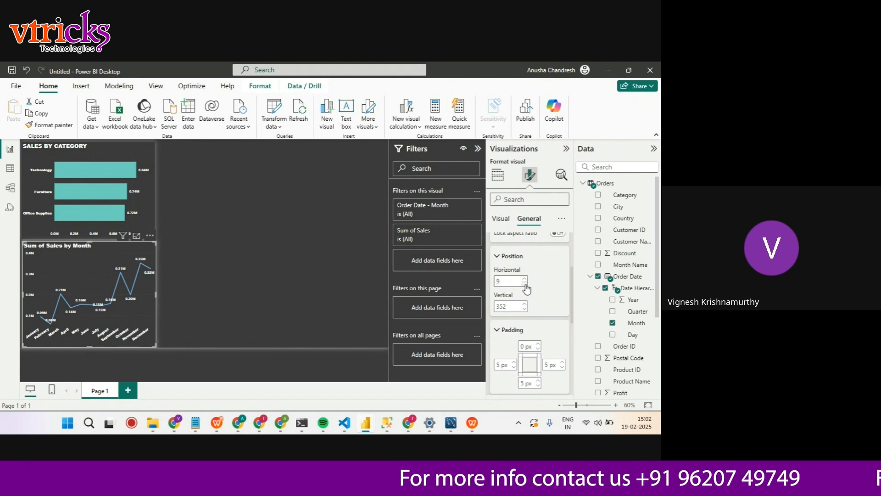
click(525, 284)
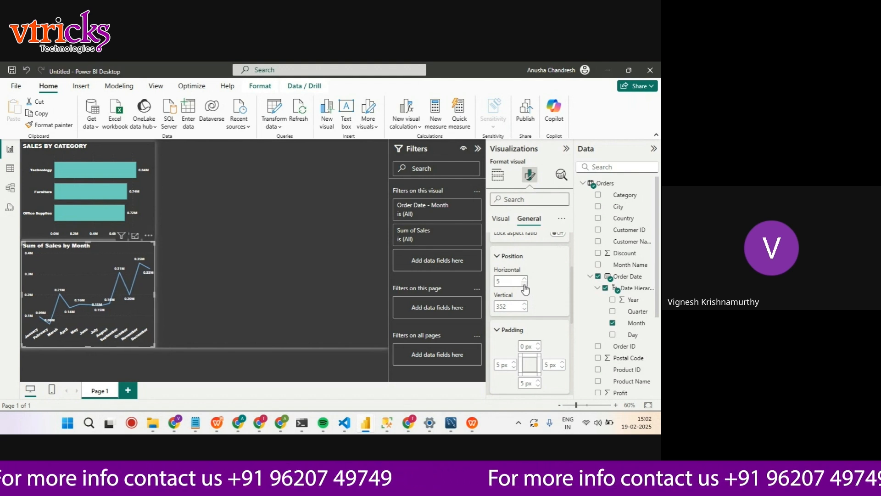
click(181, 267)
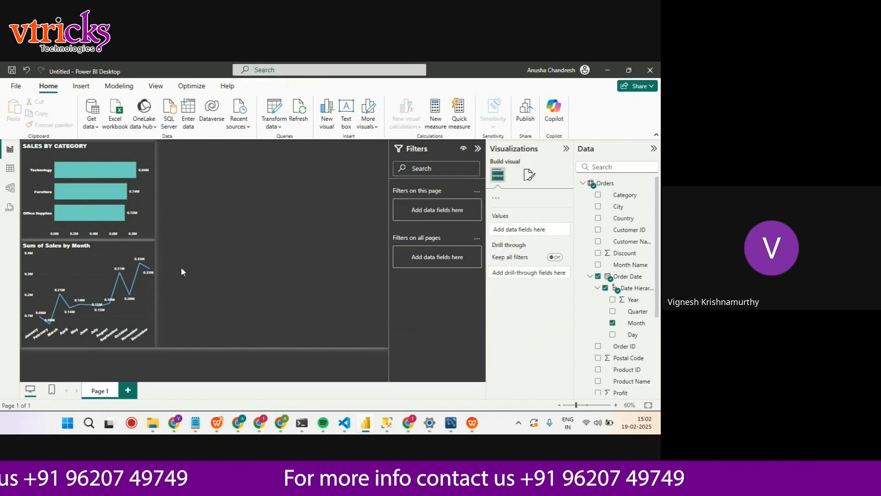
Set the vertical position of the Sum of Sales by Month line chart to 349
click(108, 247)
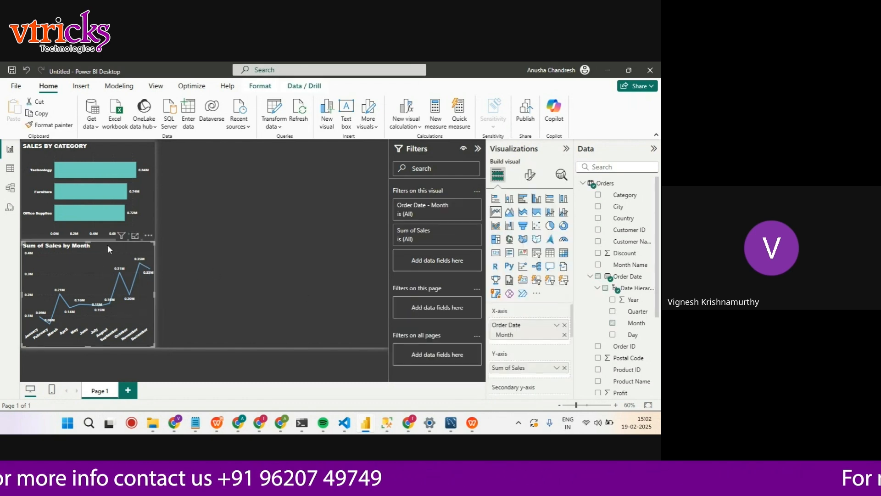
click(532, 179)
scroll(541, 246, down, 2)
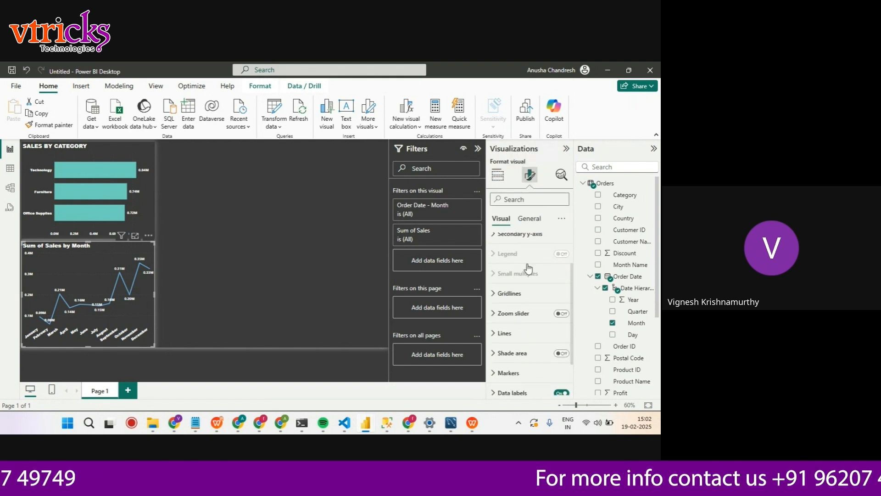
click(532, 219)
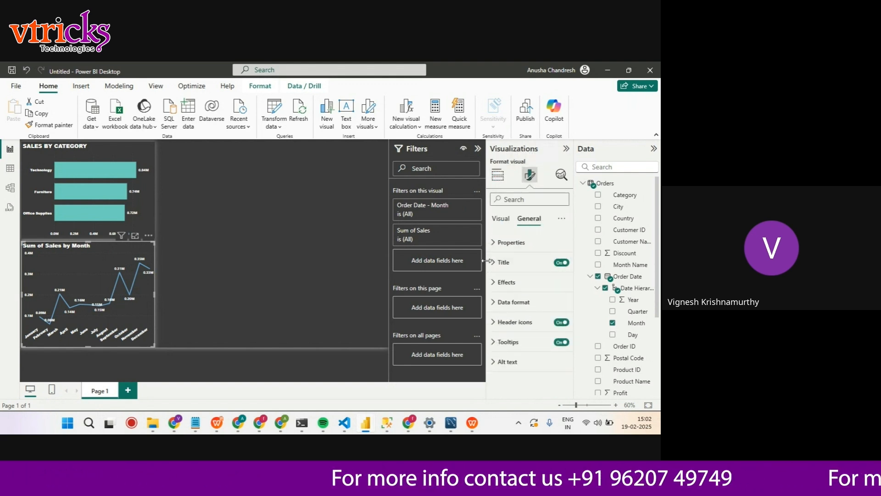
click(497, 252)
scroll(498, 257, down, 2)
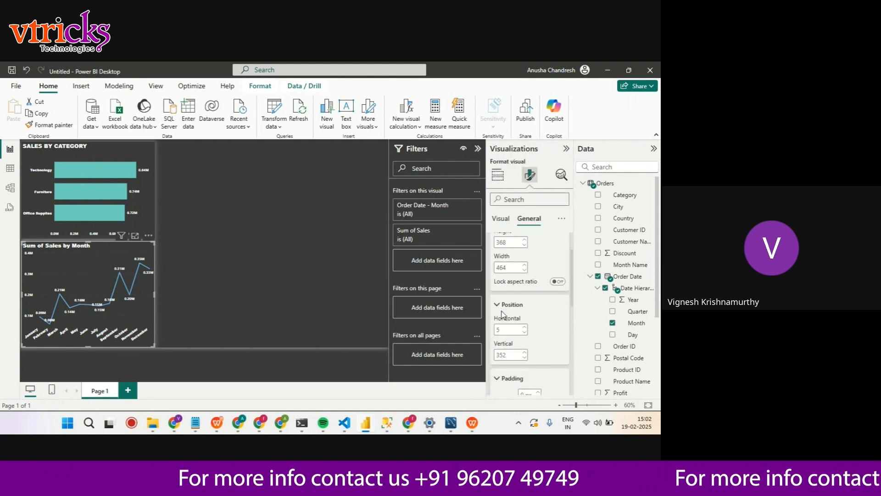
click(524, 358)
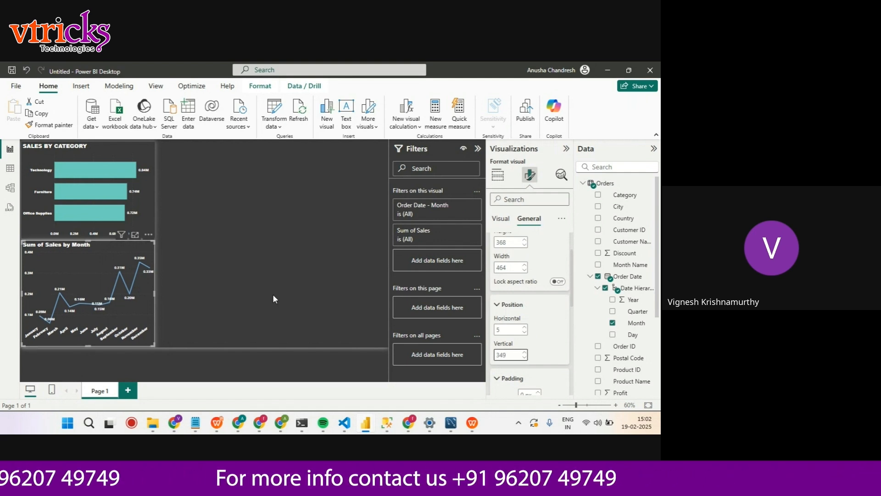
Change the title text of the Sum of Sales by Month line chart to SALES BY MONTH
click(224, 275)
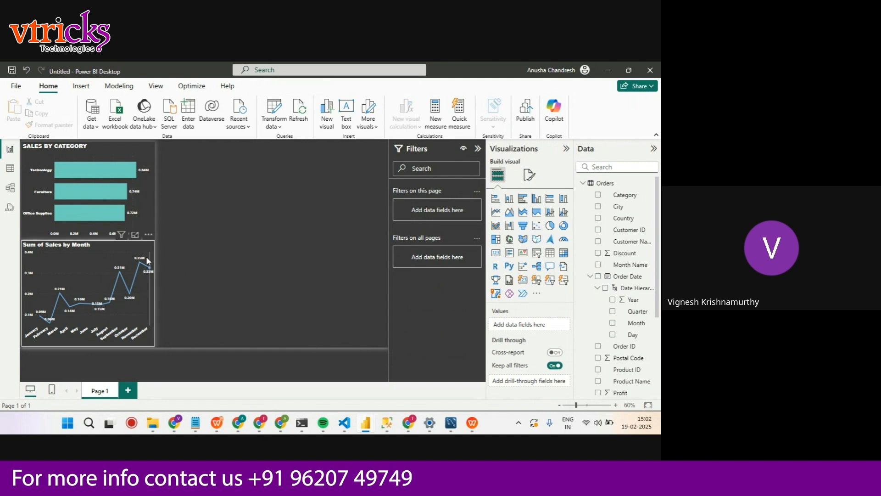
click(144, 243)
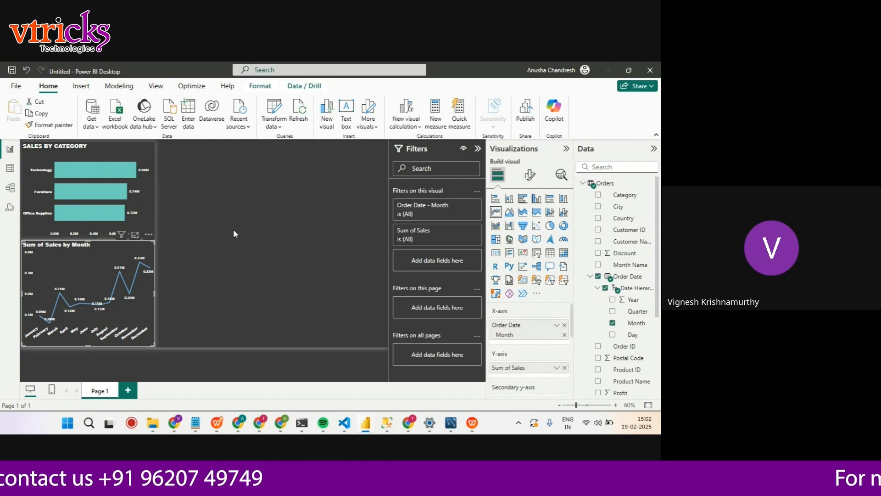
click(532, 180)
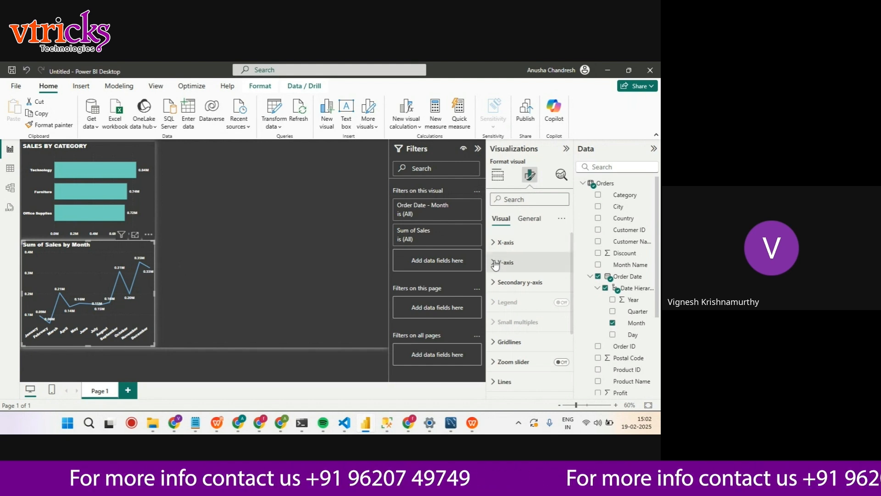
click(529, 219)
click(502, 270)
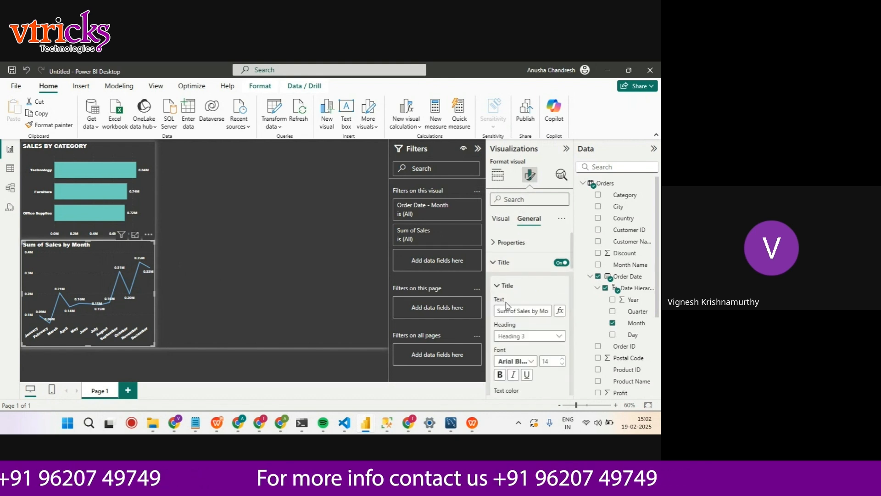
drag(497, 311, 552, 312)
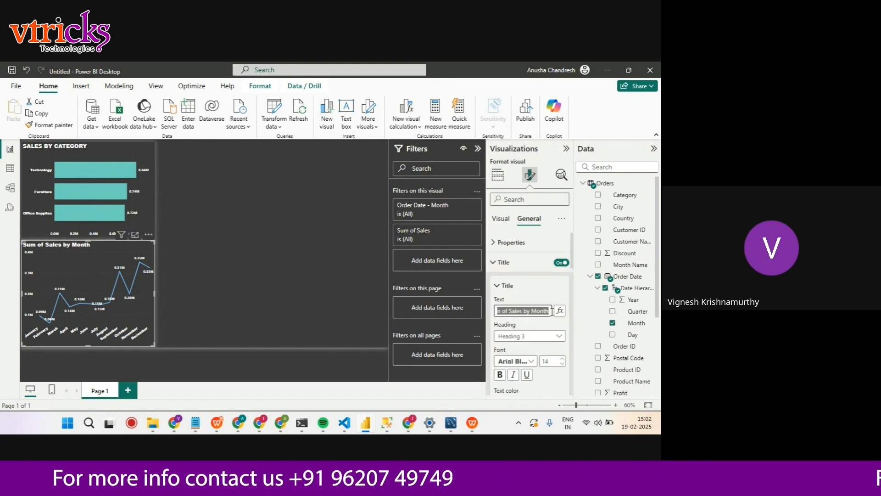
key(BackSpace)
text(sAL)
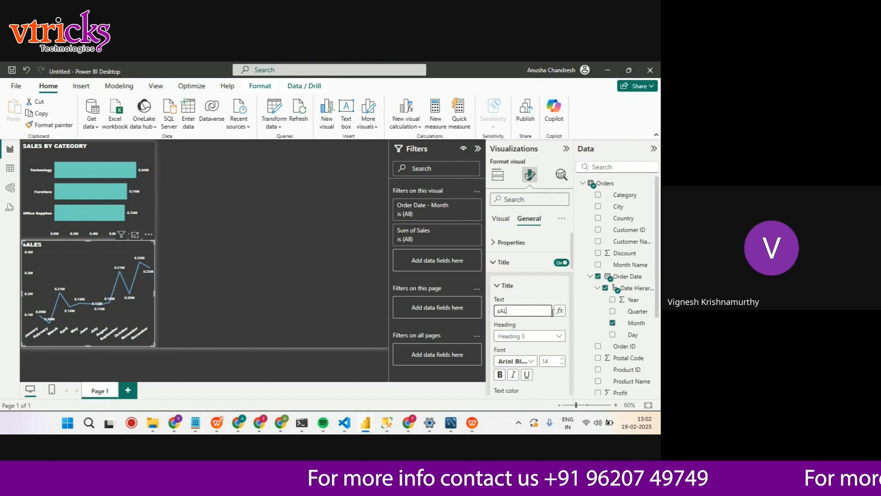
text(ESSA)
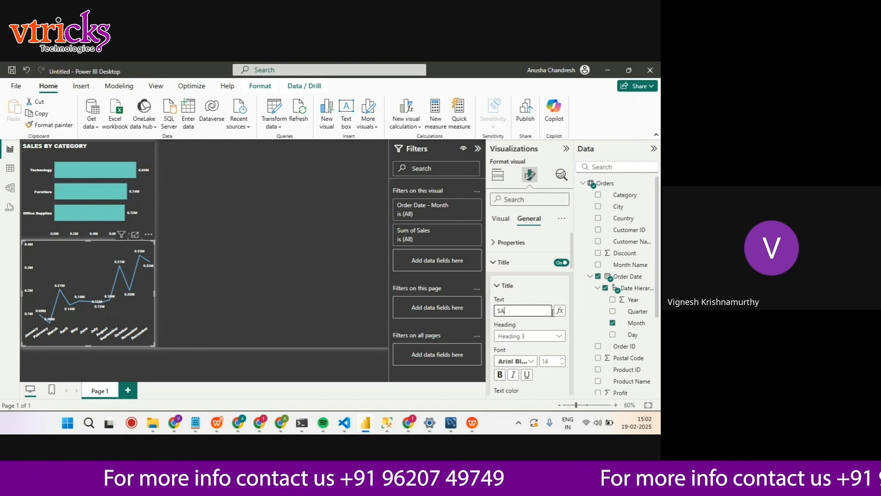
text(LES BY )
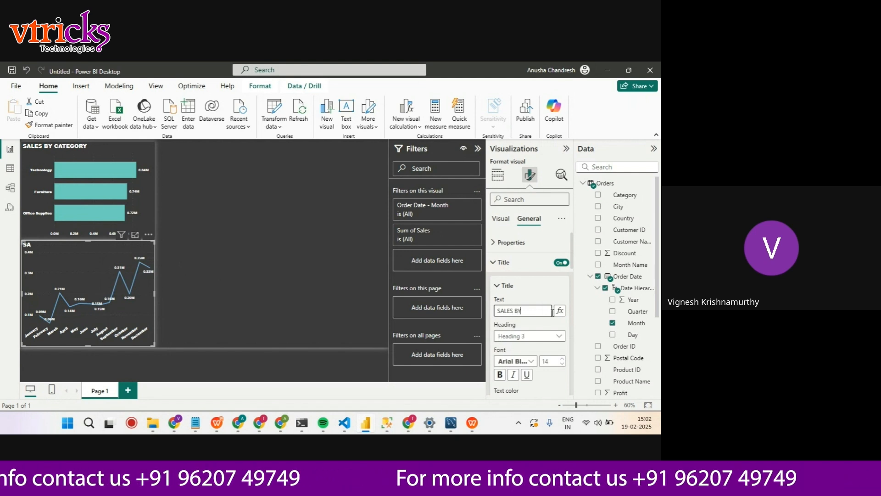
text(MONTH)
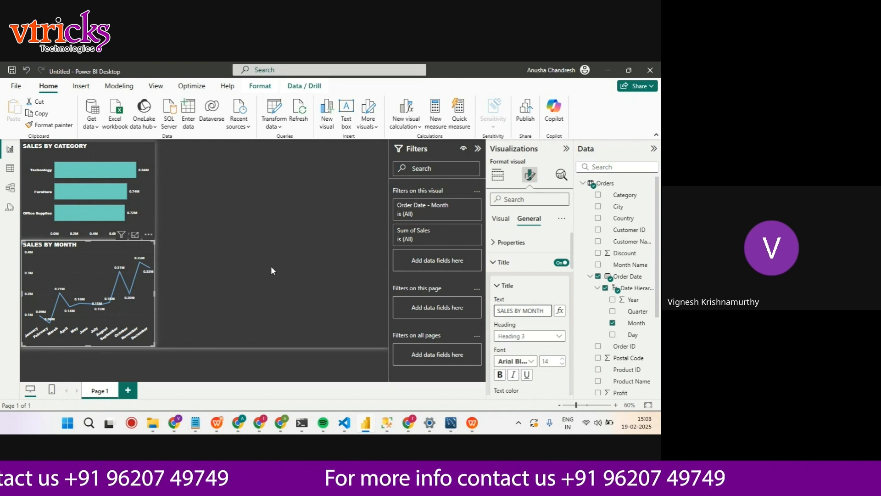
click(194, 227)
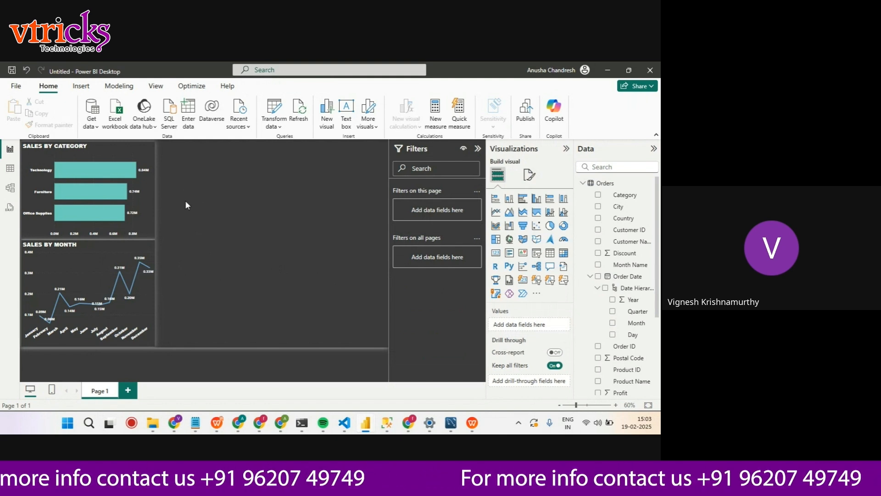
Add a pie chart to the page with Region as the legend and Profit as the values
scroll(639, 289, down, 5)
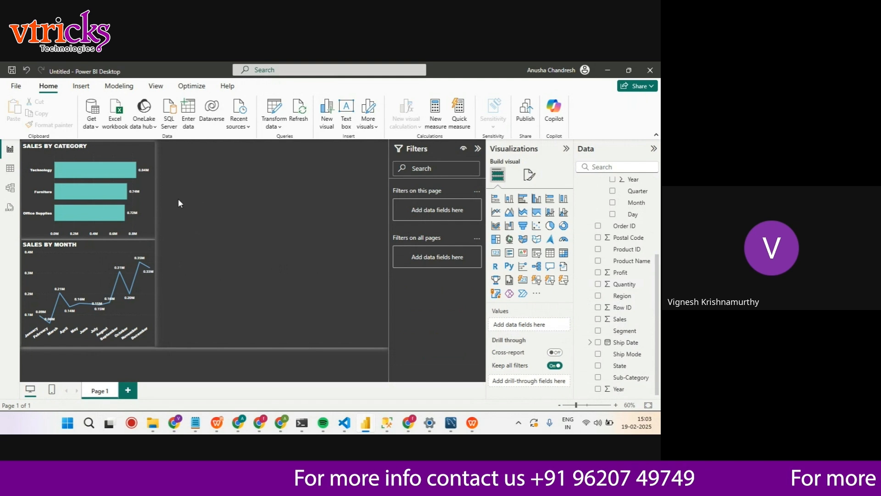
click(550, 225)
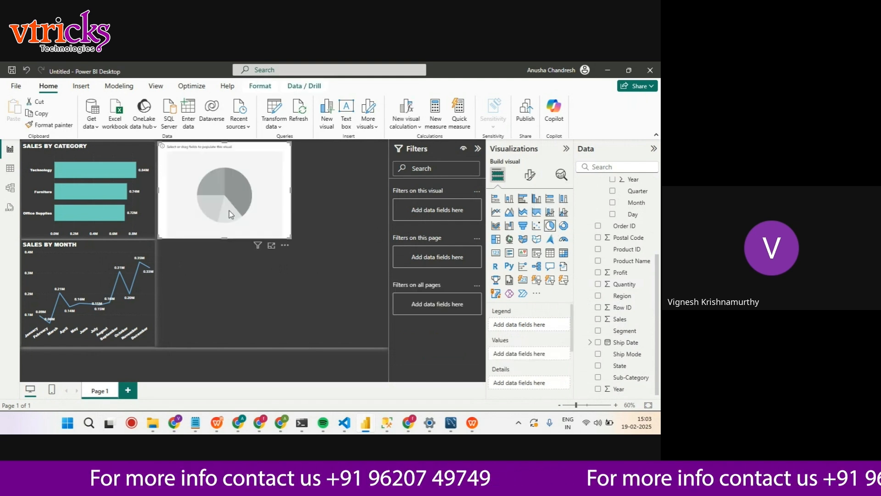
drag(623, 296, 505, 325)
drag(620, 274, 525, 353)
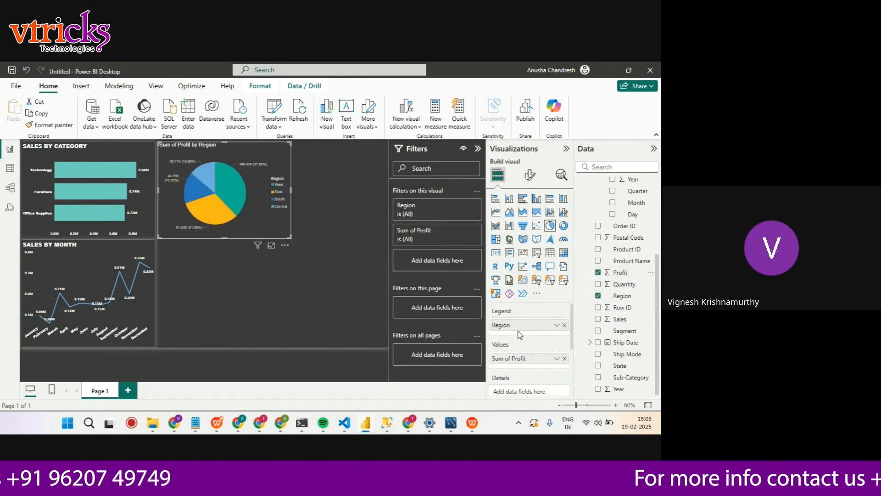
Format the pie chart's legend text as Segoe UI Bold, size 12, in white
click(531, 175)
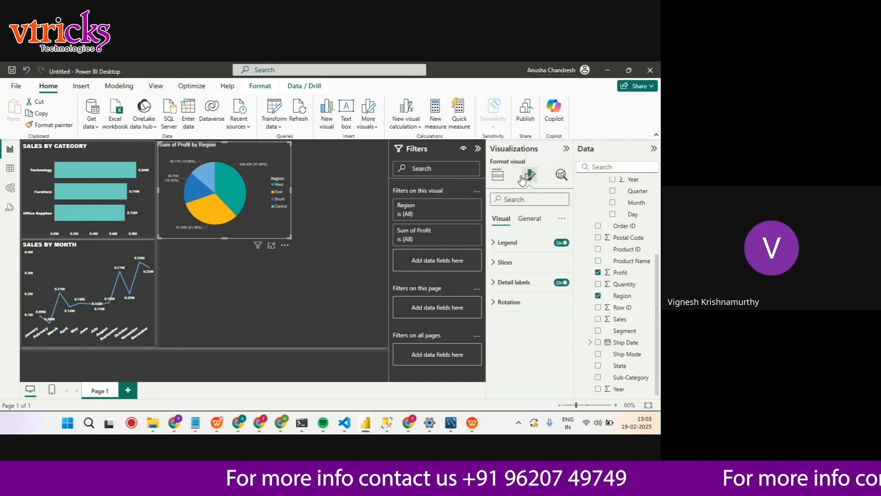
click(495, 244)
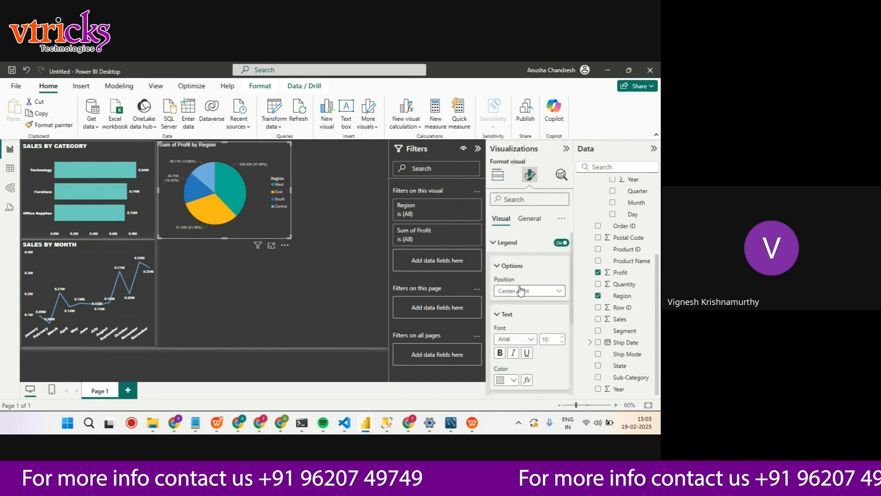
click(528, 339)
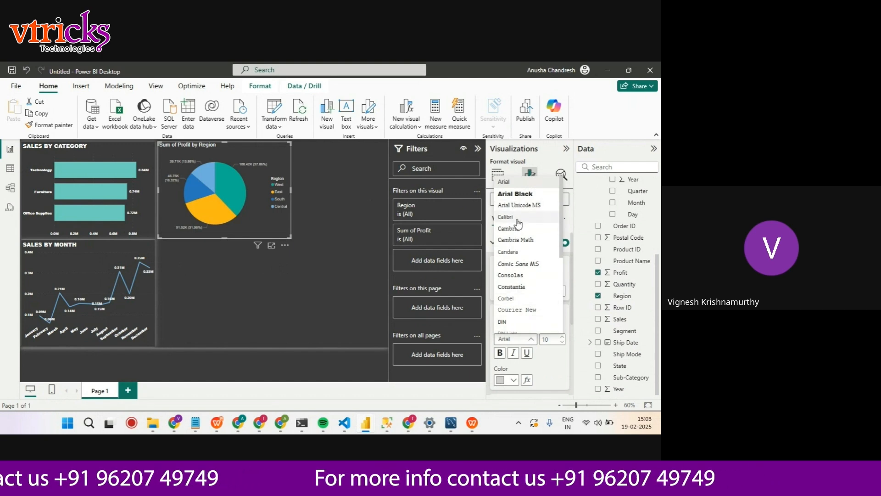
scroll(528, 280, down, 3)
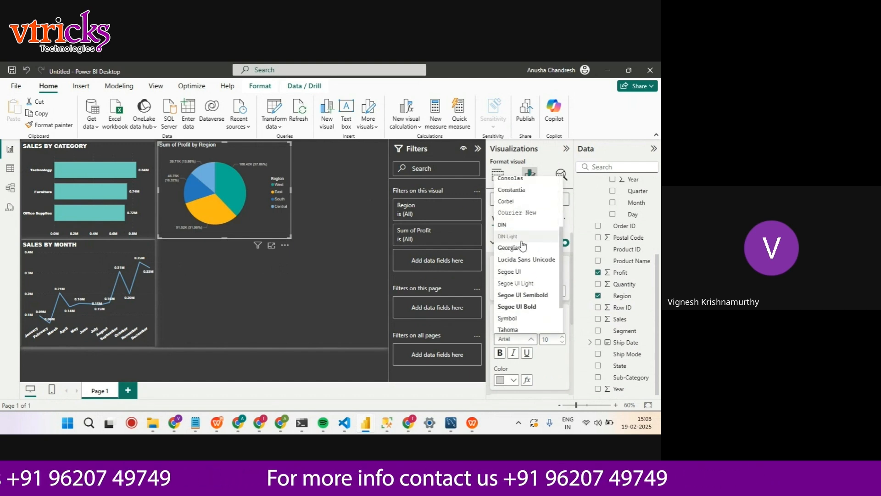
click(524, 306)
click(562, 337)
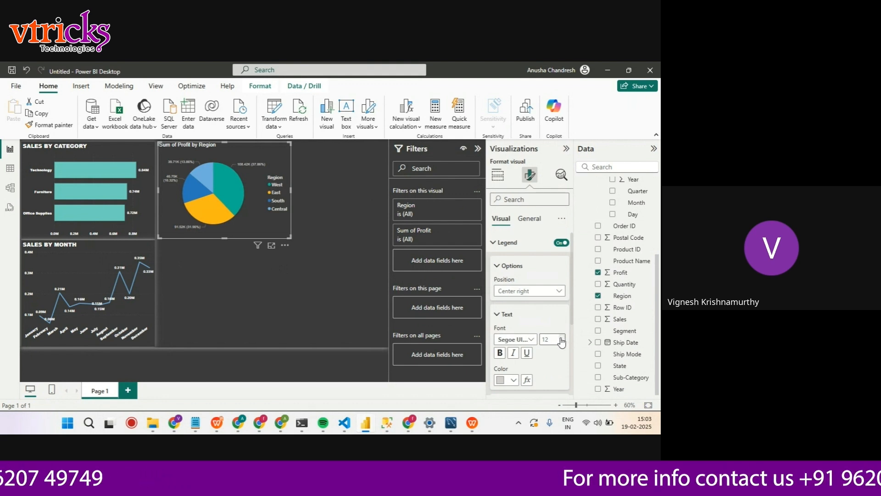
click(514, 380)
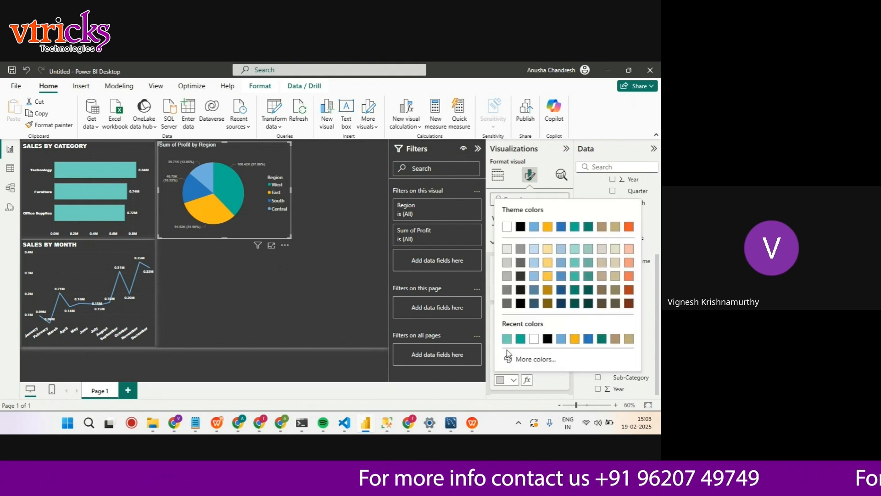
click(533, 340)
Format the pie chart's detail label values as Segoe UI Bold, size 10, in white
scroll(527, 351, down, 5)
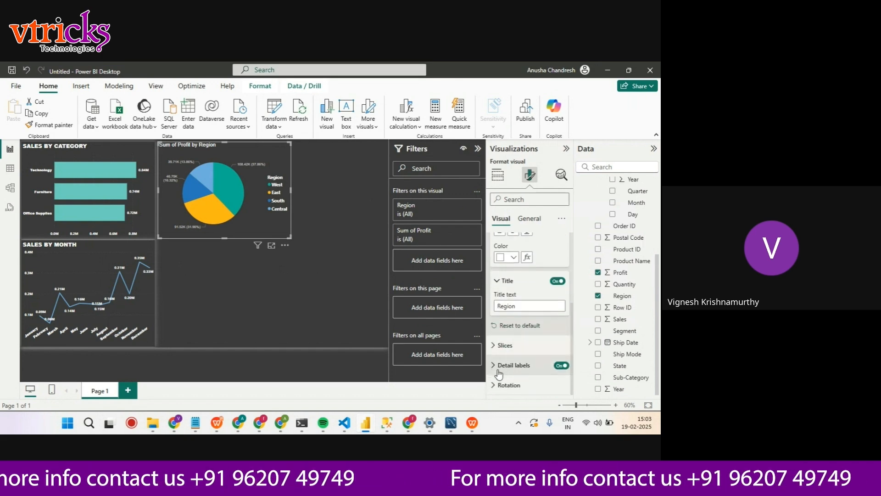
click(501, 366)
scroll(510, 362, down, 3)
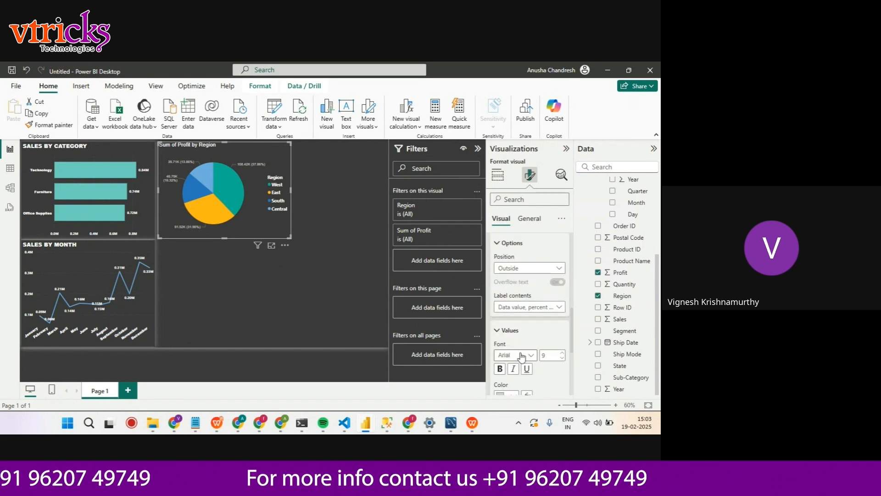
click(522, 356)
scroll(522, 294, down, 5)
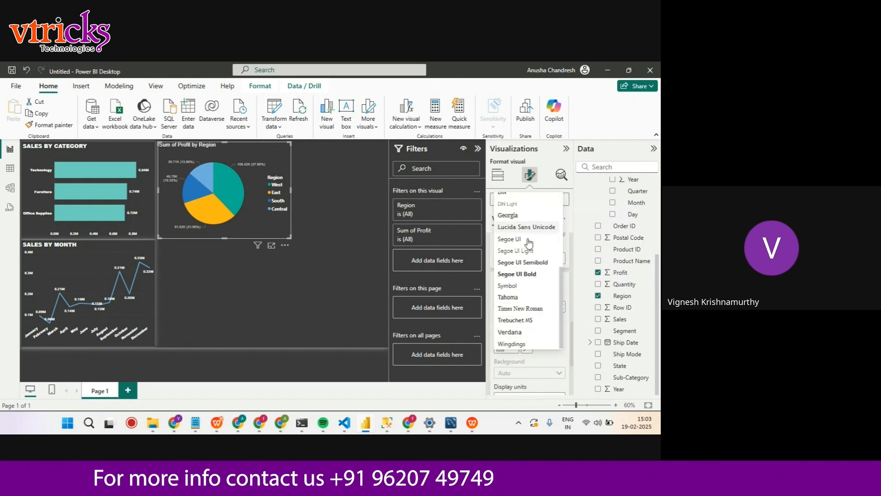
click(517, 274)
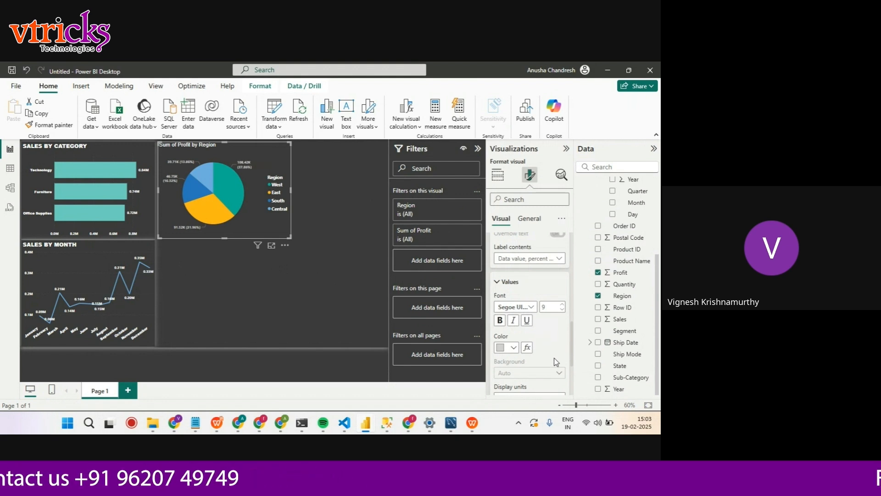
click(562, 304)
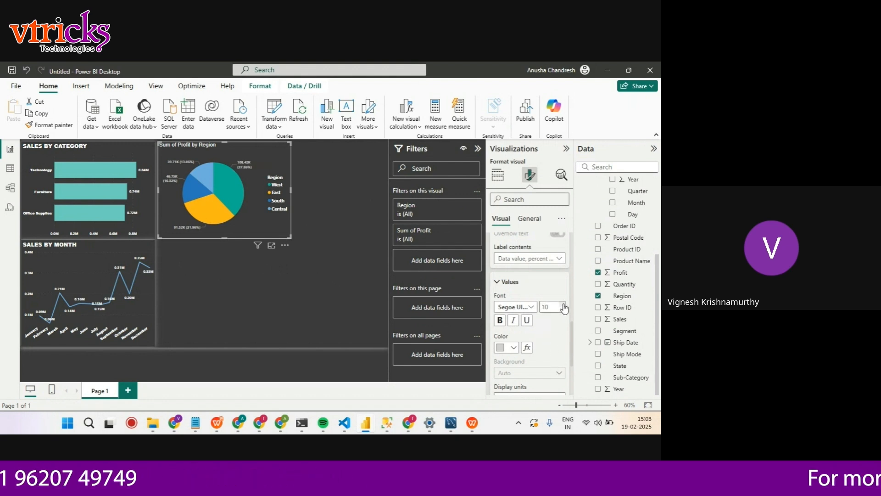
click(509, 349)
click(505, 306)
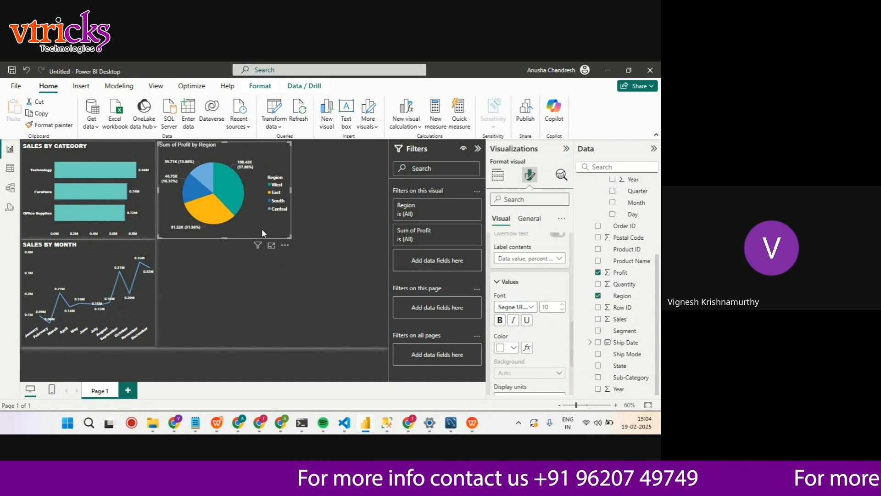
Copy the SALES BY CATEGORY chart's formatting onto the Sum of Profit by Region pie chart with Format Painter
click(150, 227)
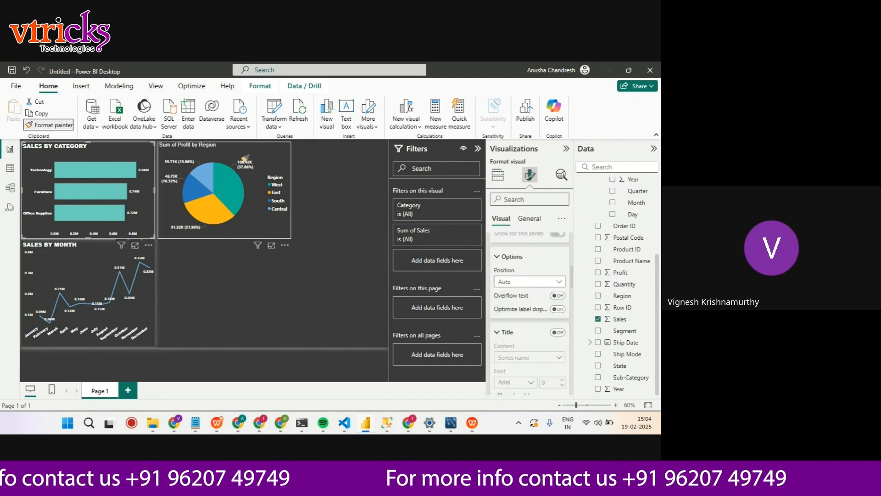
click(282, 182)
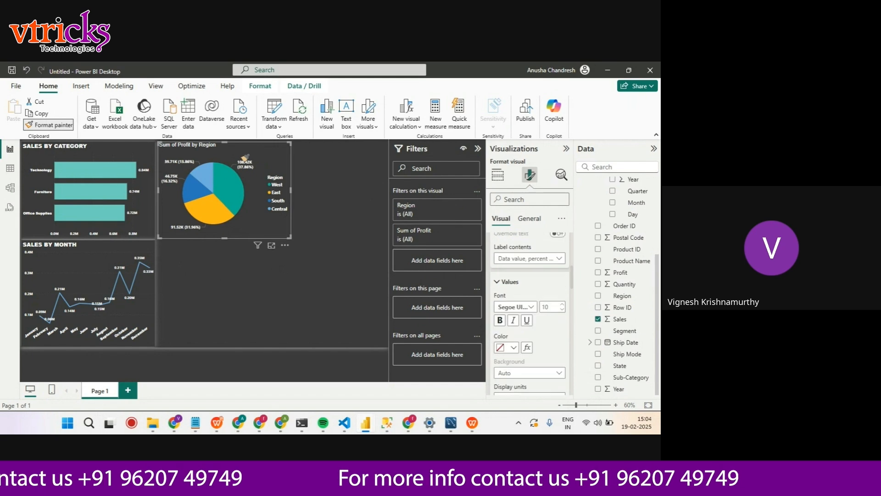
click(235, 263)
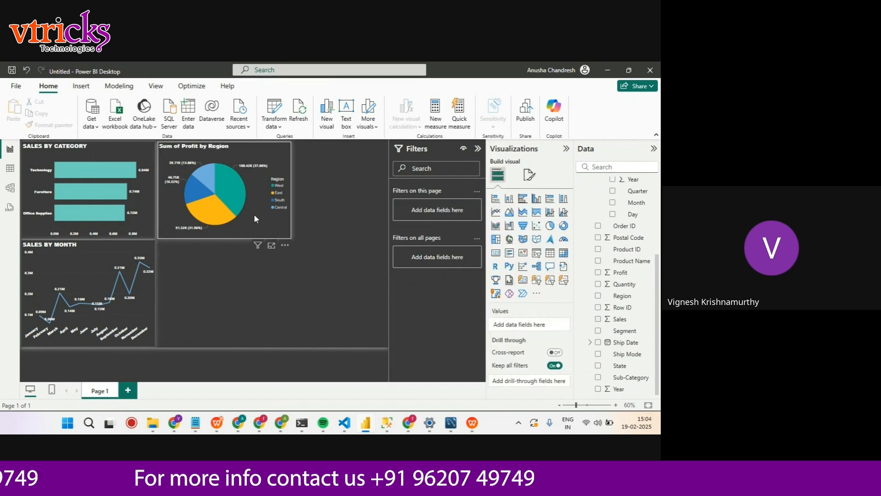
Set the legend text of the Sum of Profit by Region pie chart to Segoe UI Bold in white
click(272, 158)
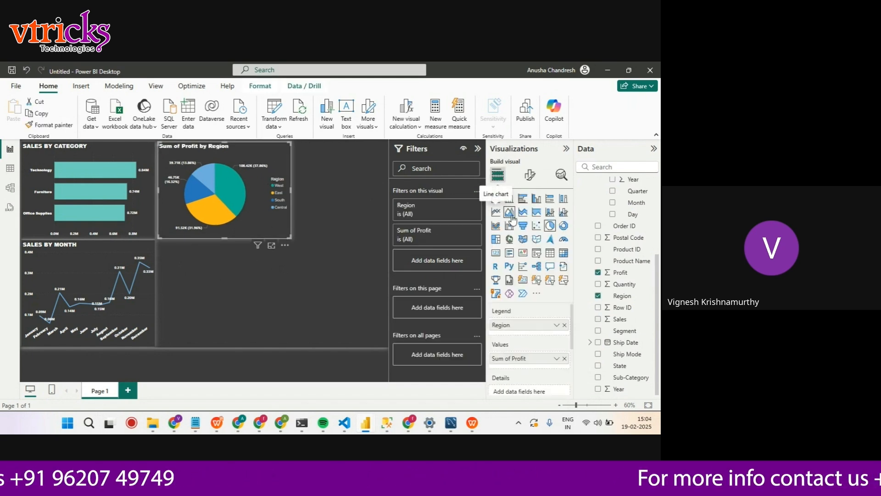
click(529, 174)
click(507, 243)
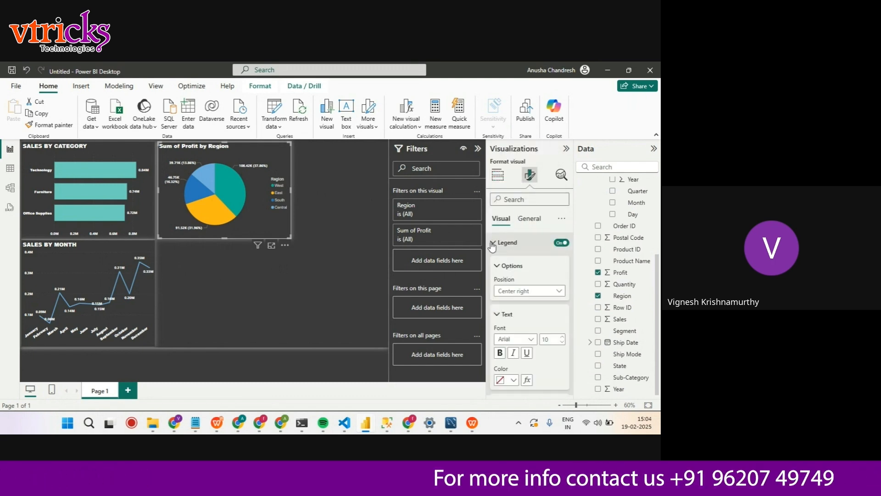
click(511, 339)
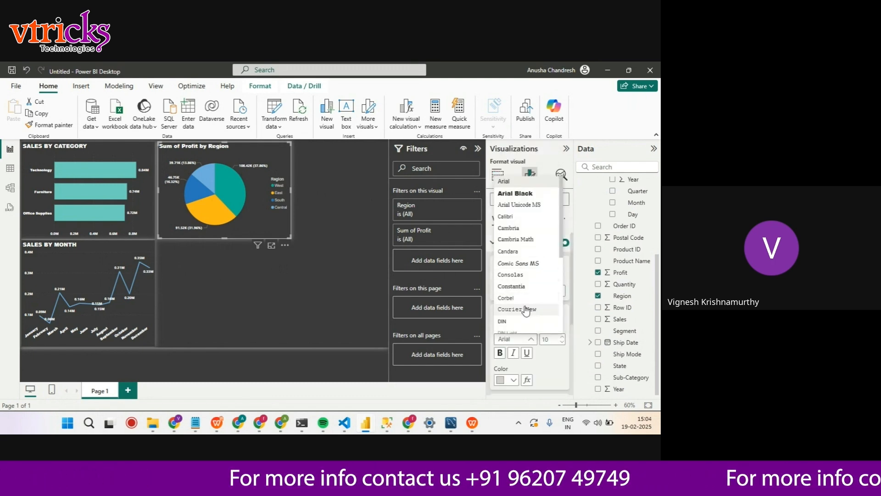
scroll(527, 294, down, 3)
click(527, 305)
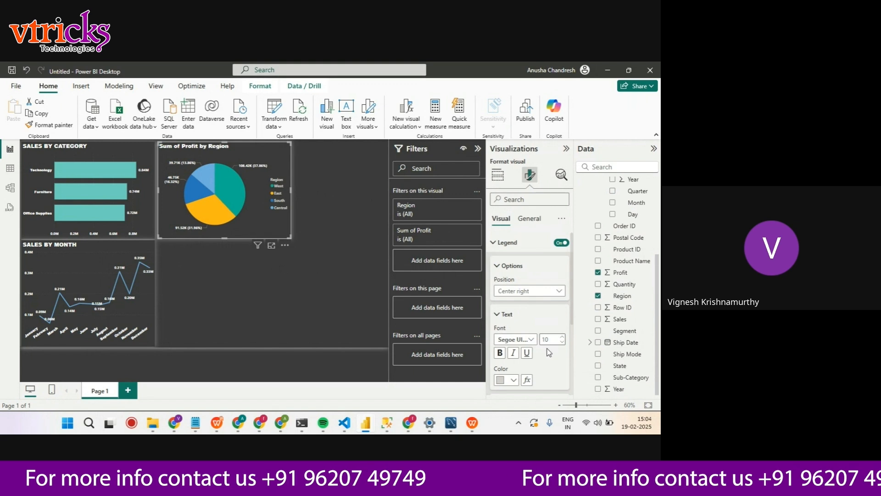
click(513, 380)
click(507, 340)
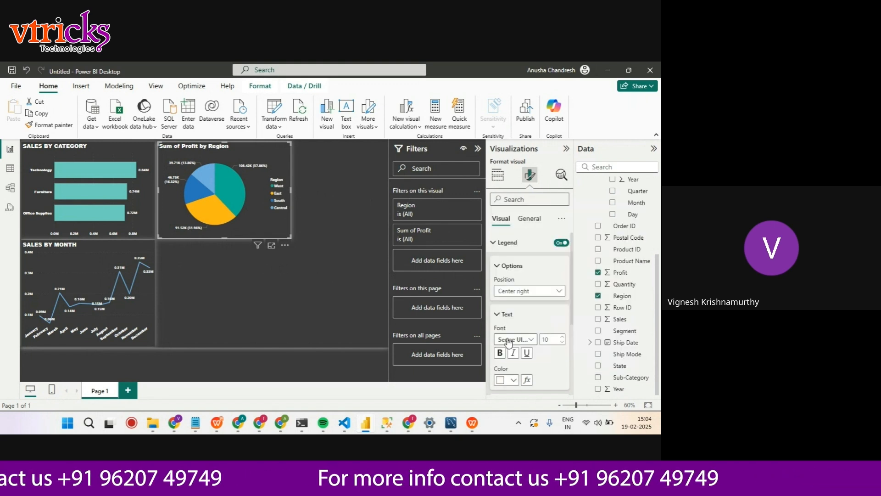
Open the title settings of the Sum of Profit by Region pie chart
click(528, 219)
click(497, 263)
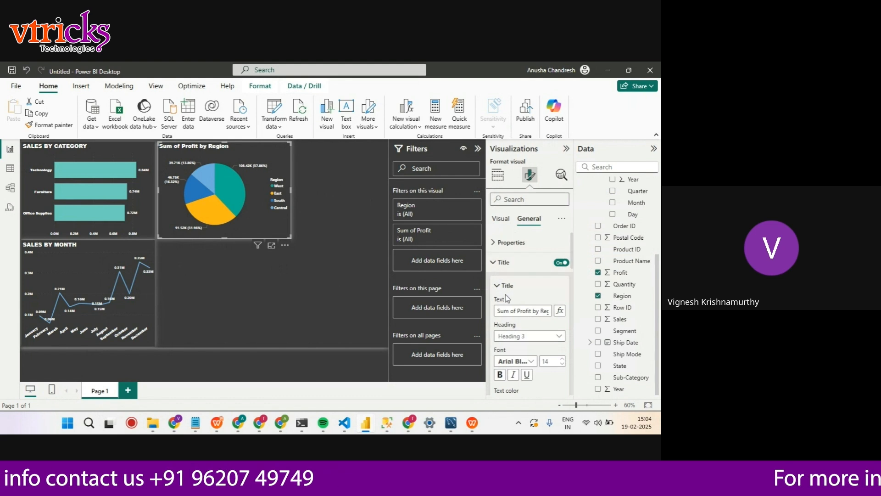